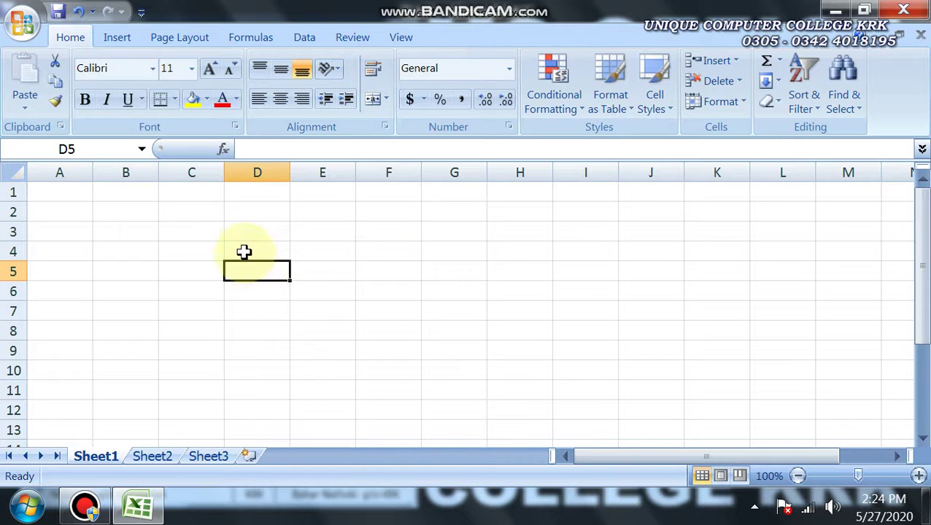
Merge and centre cells C3 through F3 into one cell
left_click(245, 251)
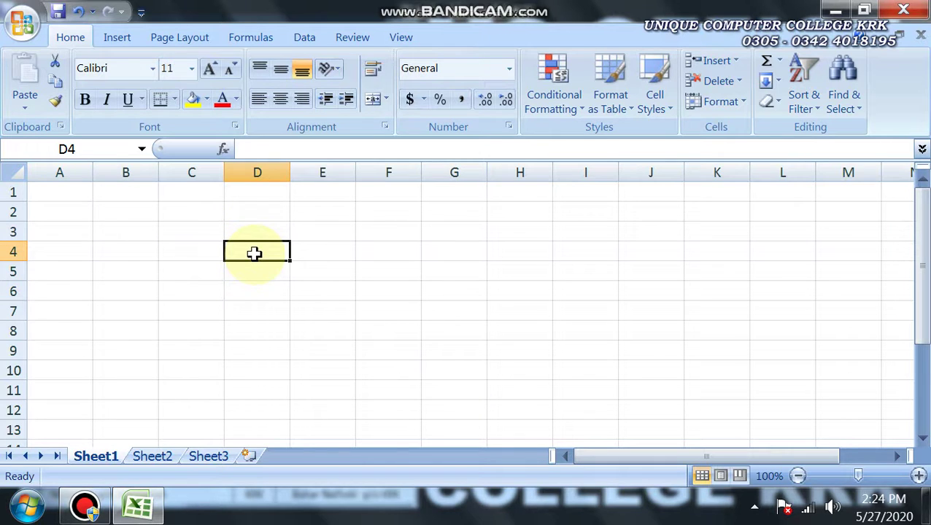
left_click(203, 231)
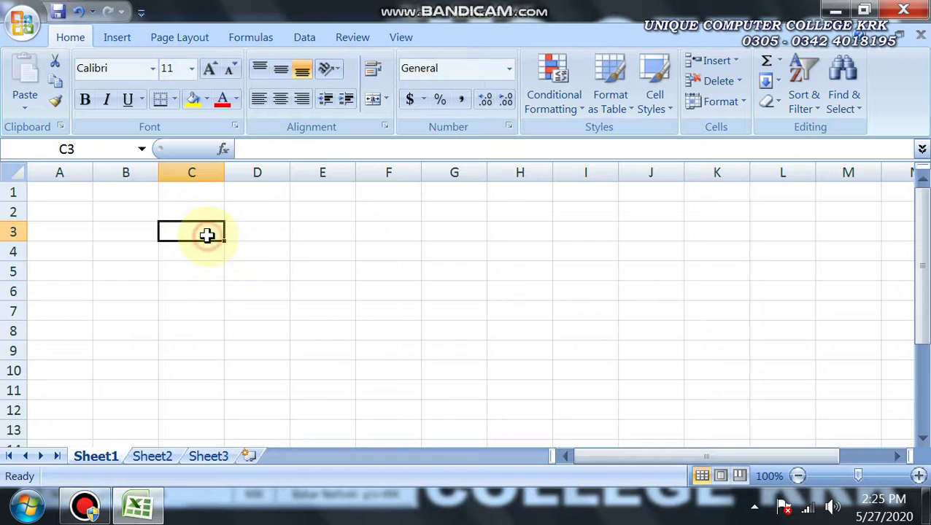
left_click_drag(207, 234, 371, 233)
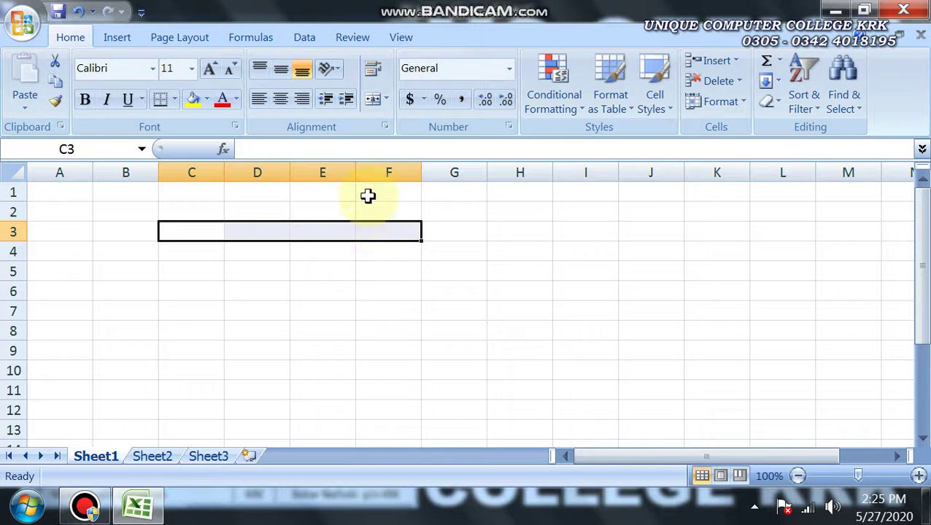
left_click(374, 102)
left_click(281, 269)
Type the title 'My Best Teacher 2019' into the merged C3 cell
left_click(272, 228)
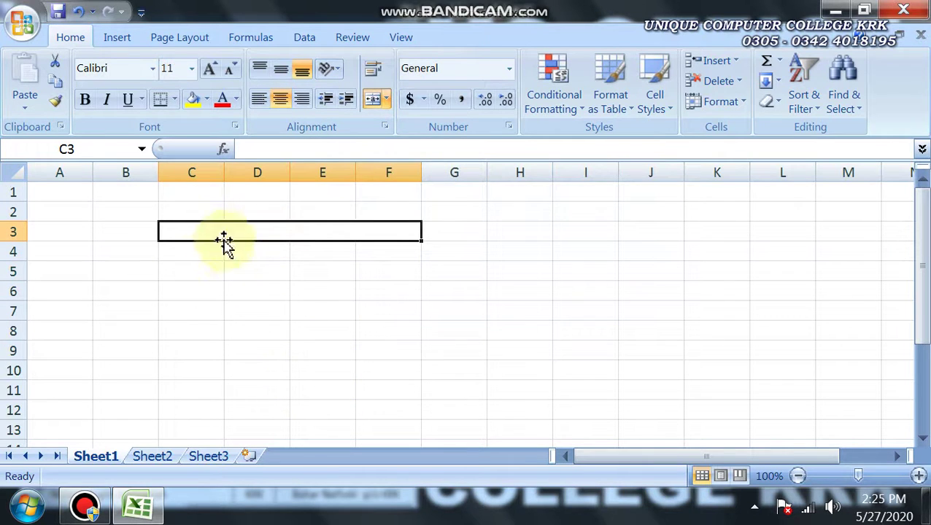
left_click(303, 275)
left_click(283, 234)
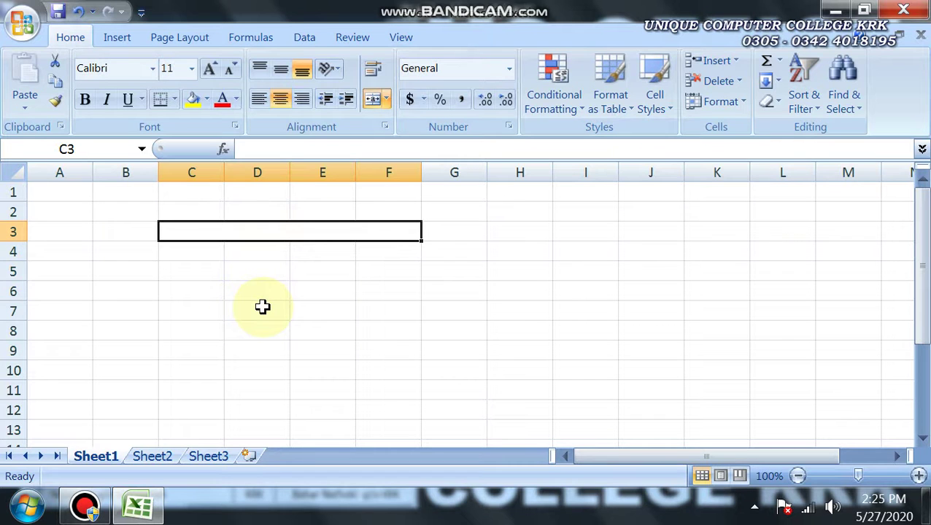
type("My")
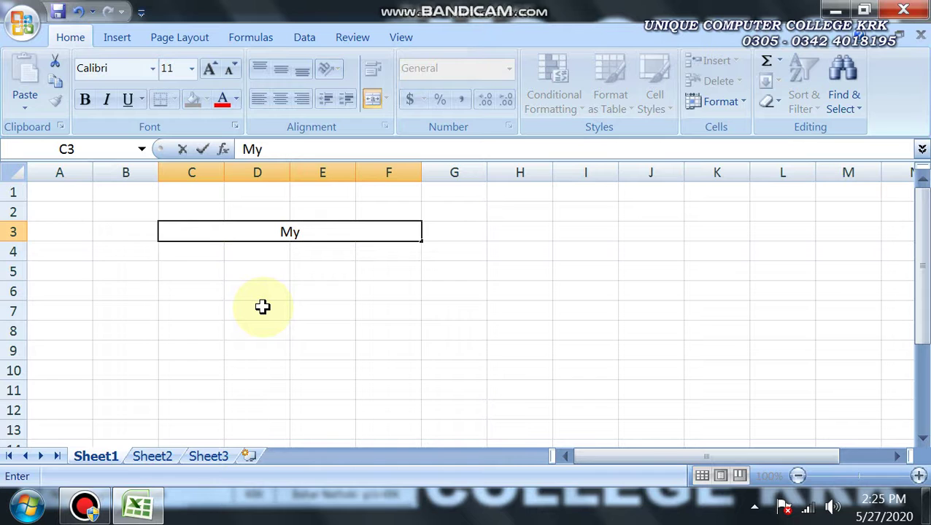
type(" Best")
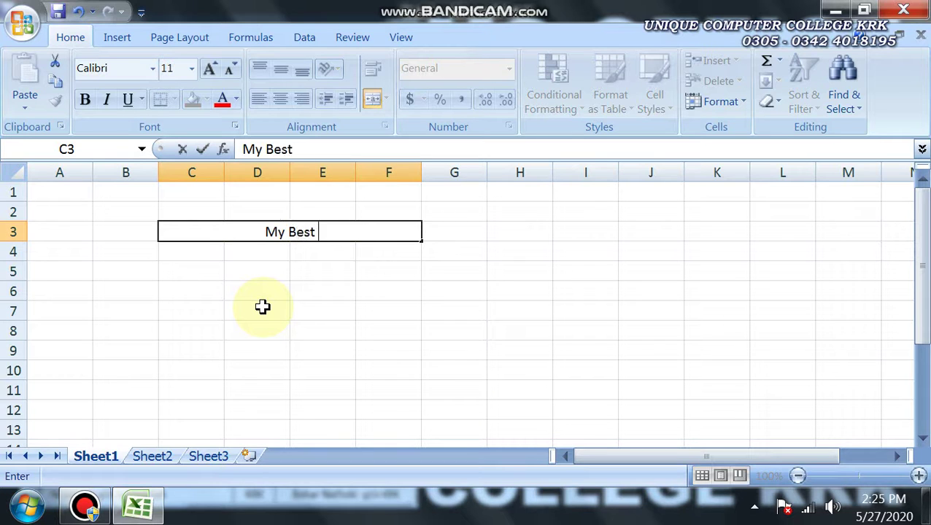
type(" Teacher")
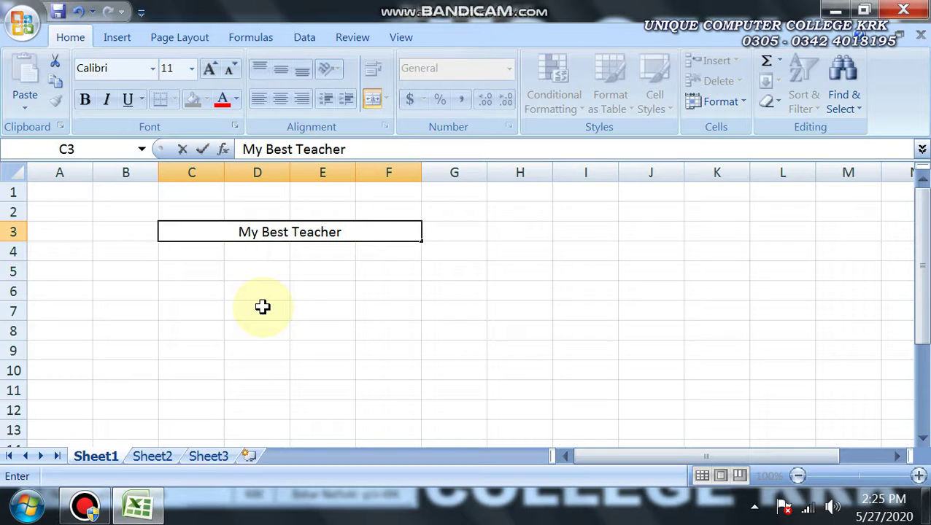
type(" 2019")
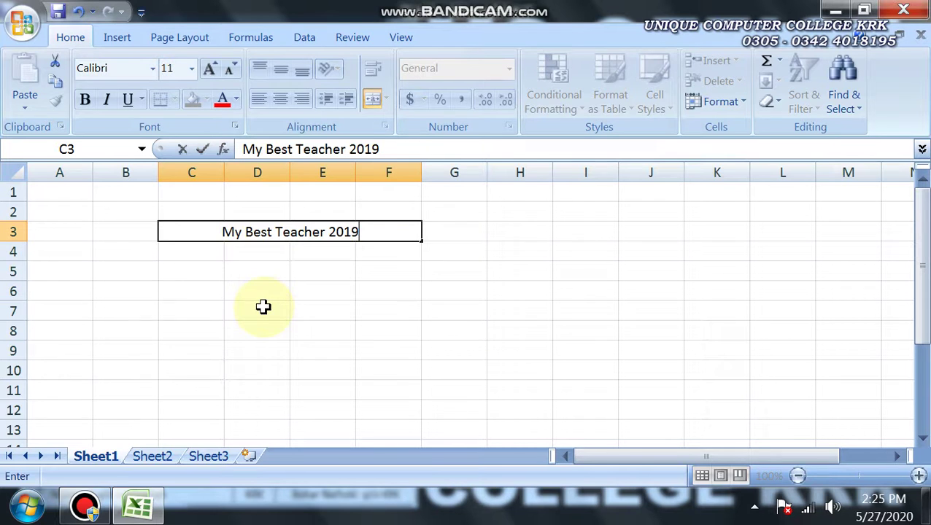
left_click(264, 306)
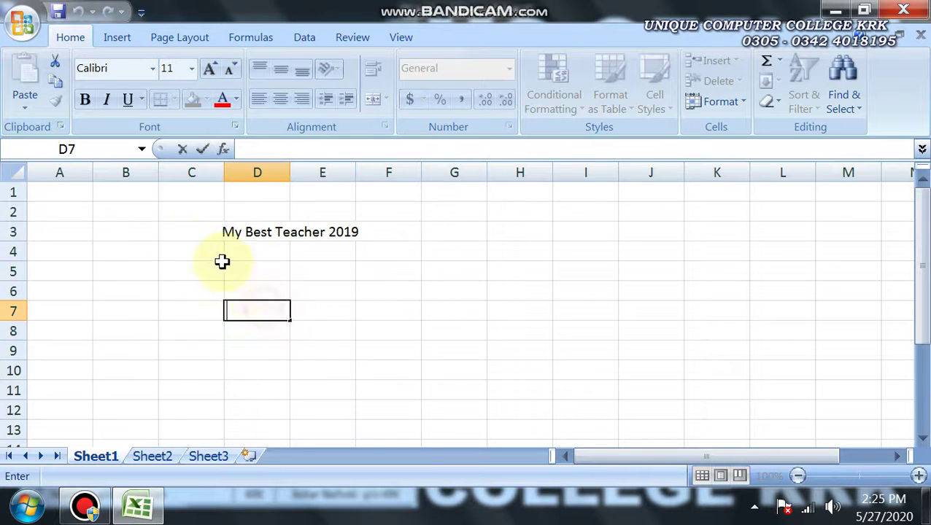
left_click(227, 268)
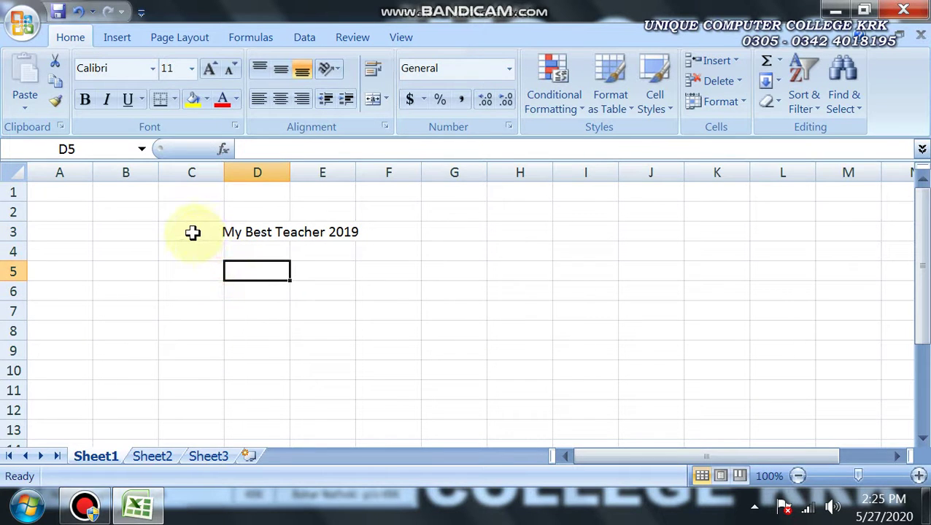
left_click(195, 232)
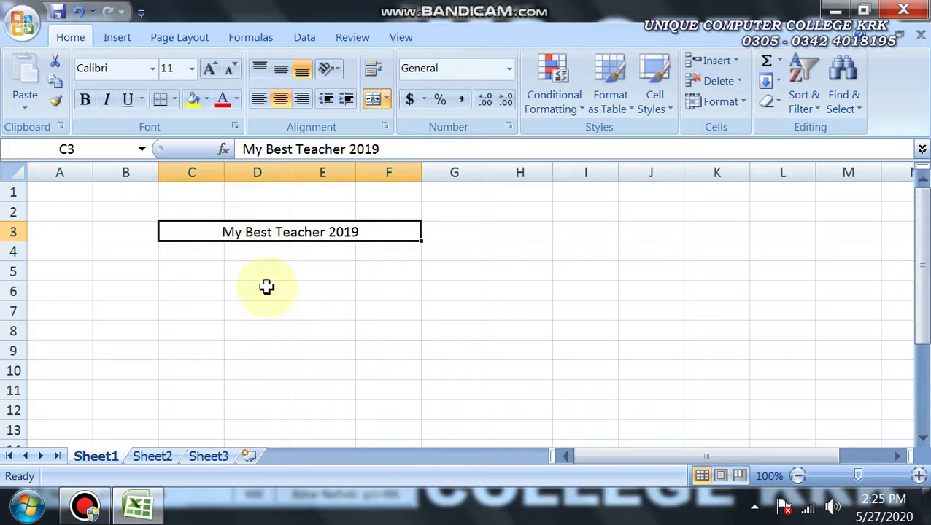
left_click(183, 253)
left_click(174, 230)
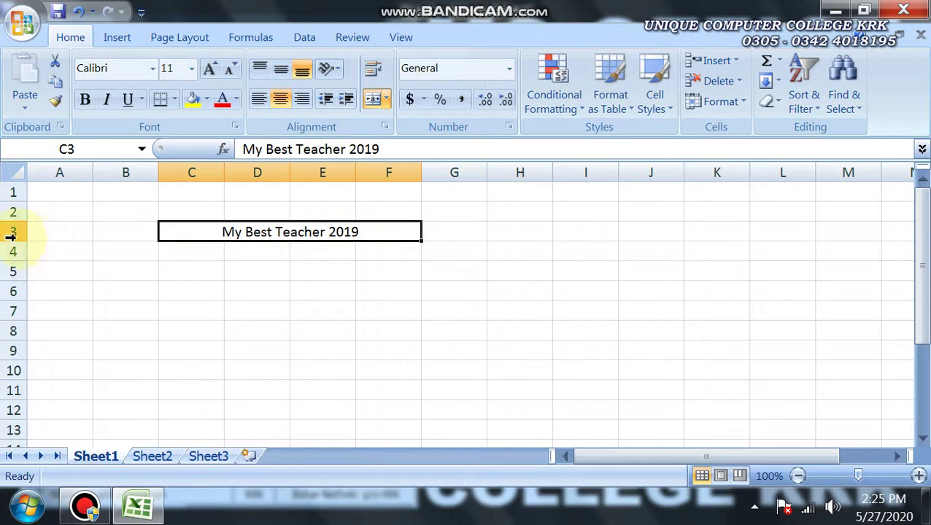
left_click(517, 228)
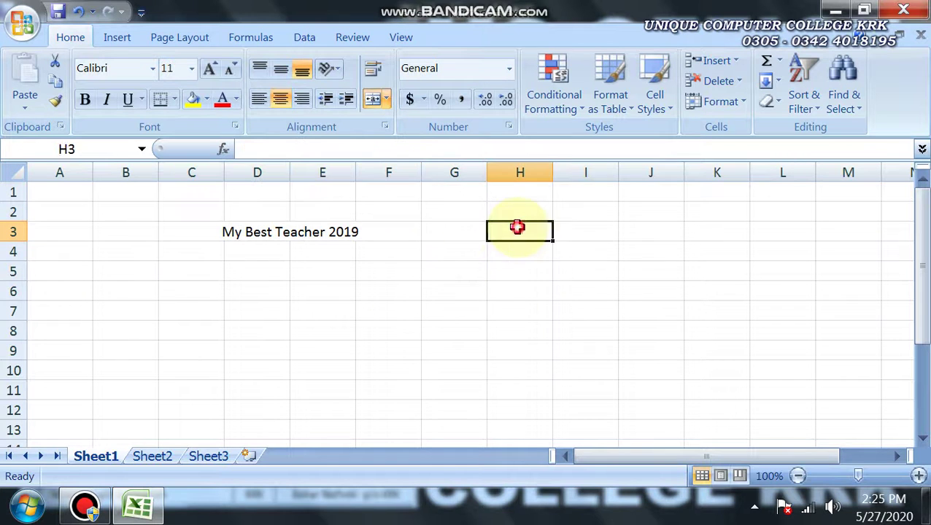
Select H3:H8 and merge it into one tall cell with Merge & Center
left_click_drag(518, 228, 517, 268)
left_click(517, 309)
double_click(522, 233)
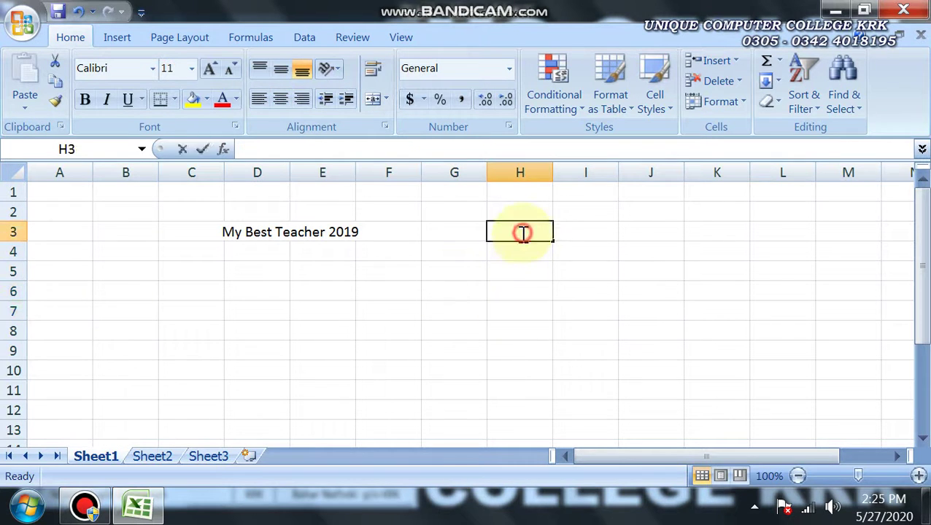
left_click(516, 254)
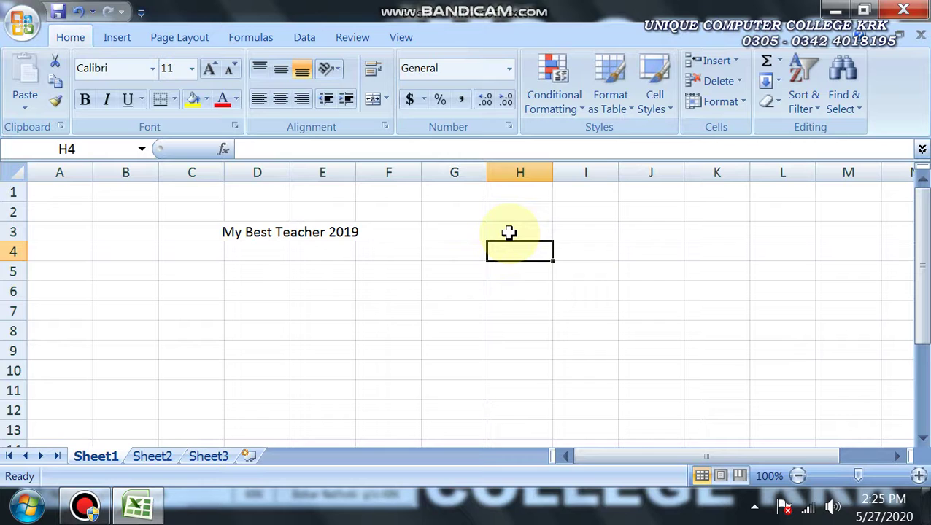
double_click(509, 231)
left_click(509, 254)
left_click(508, 233)
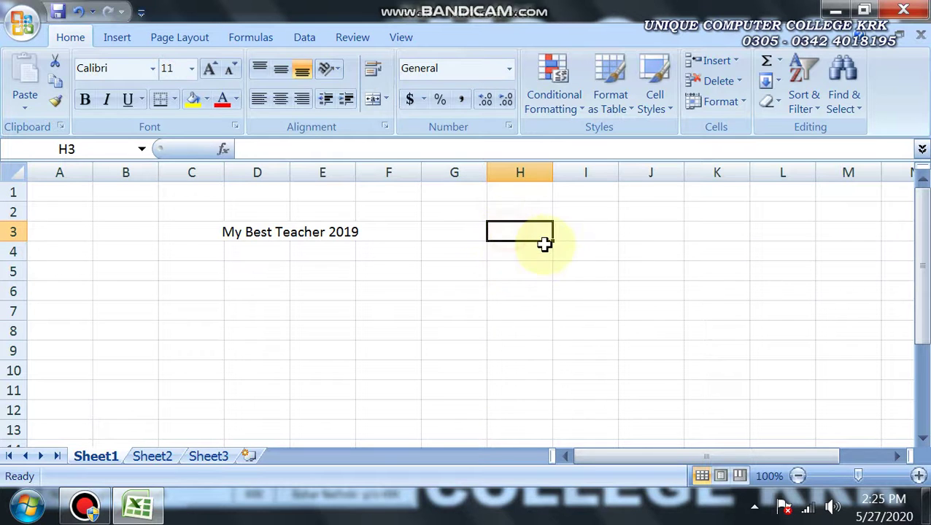
key("shift+Down")
key("shift+Down")
key("shift+Down")
key("shift+Down")
key("shift+Down")
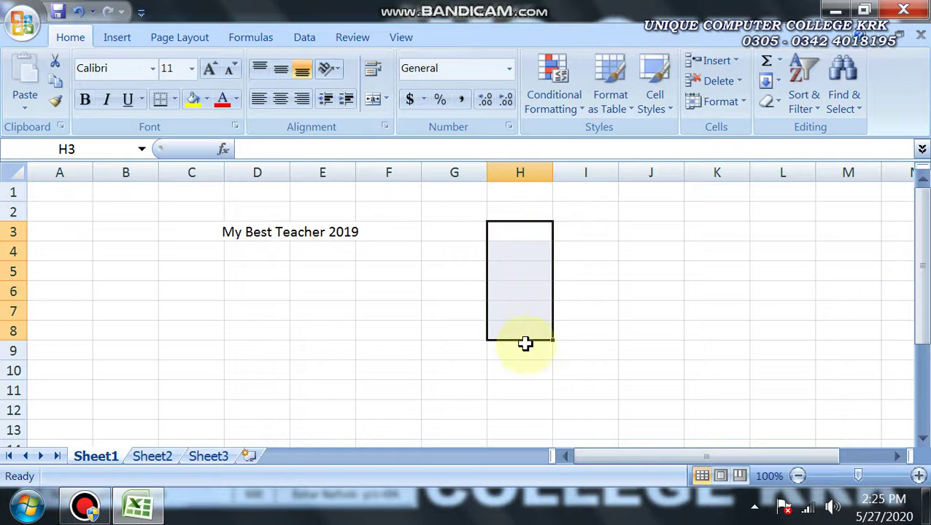
left_click(371, 103)
Enter the placeholder text 'asd' in the merged H3:H8 cell
left_click(526, 260)
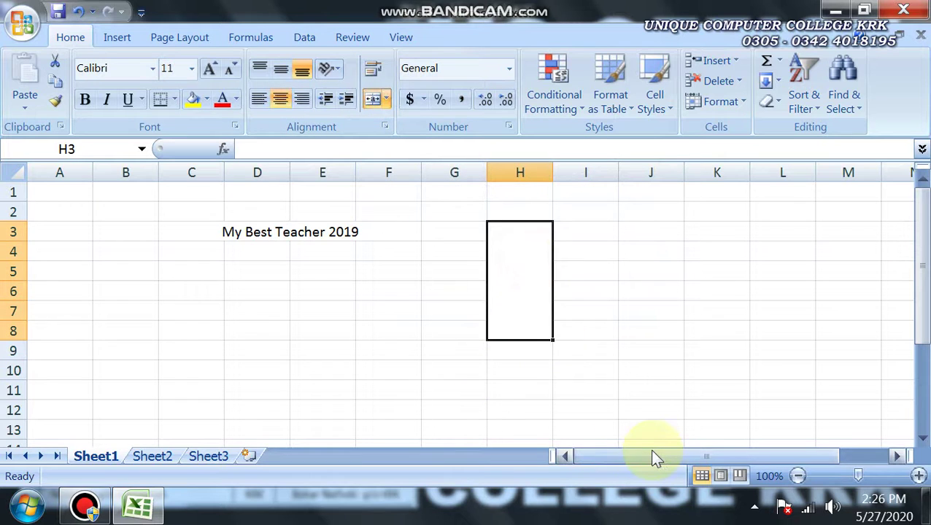
type("asd")
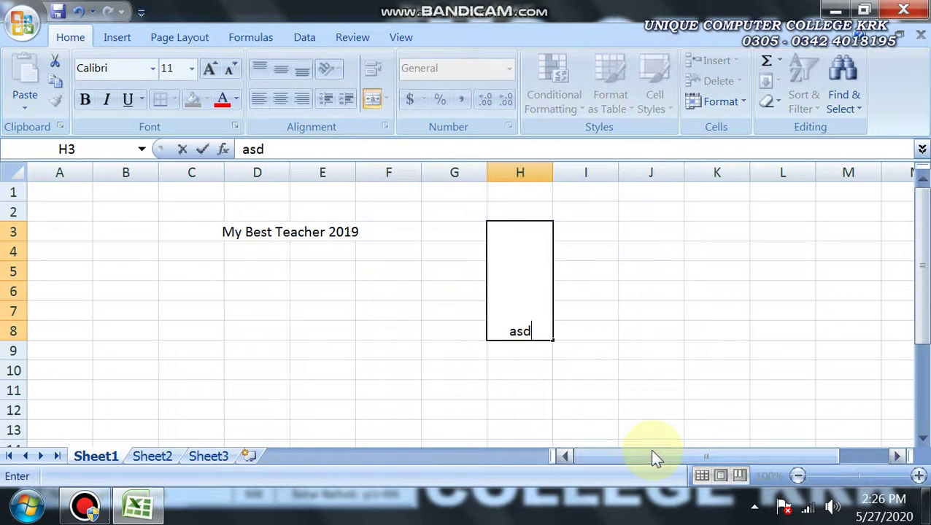
left_click(517, 390)
left_click(520, 288)
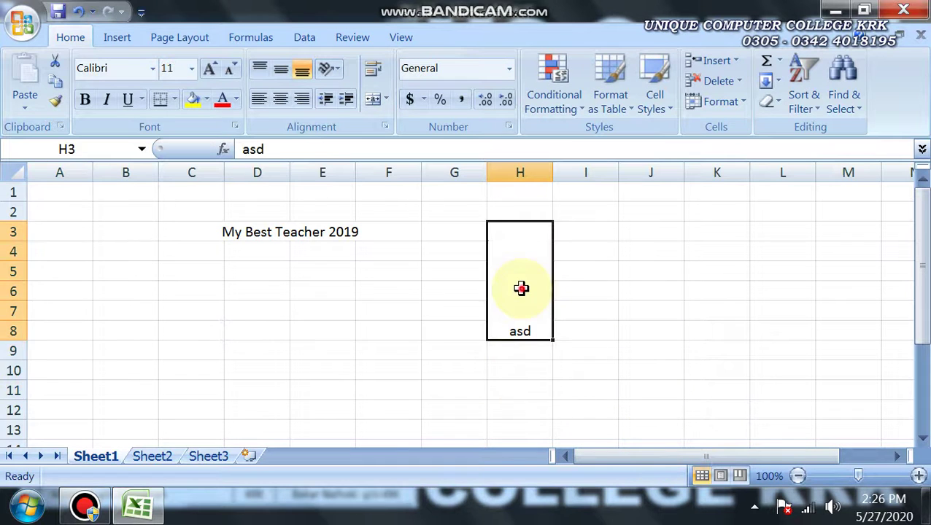
left_click(247, 235)
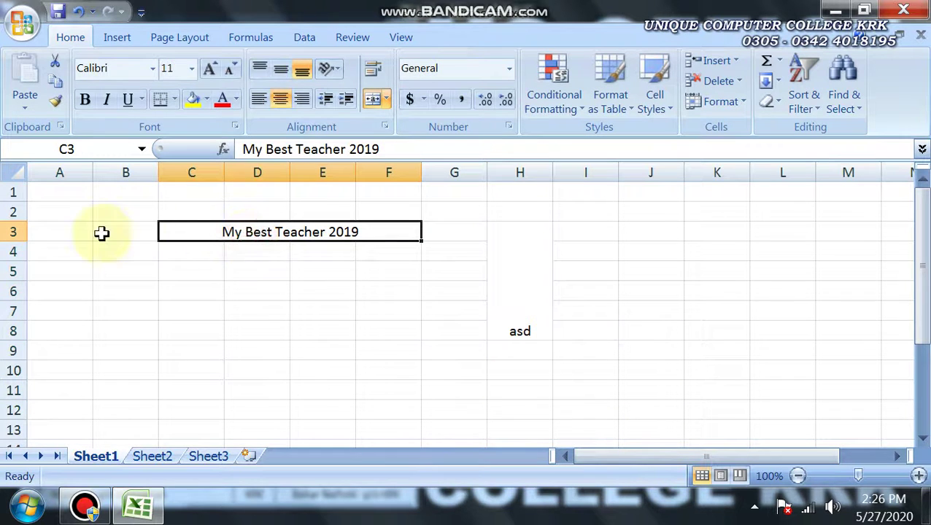
Unmerge H3:H8 using Unmerge Cells from the merge options
left_click(386, 99)
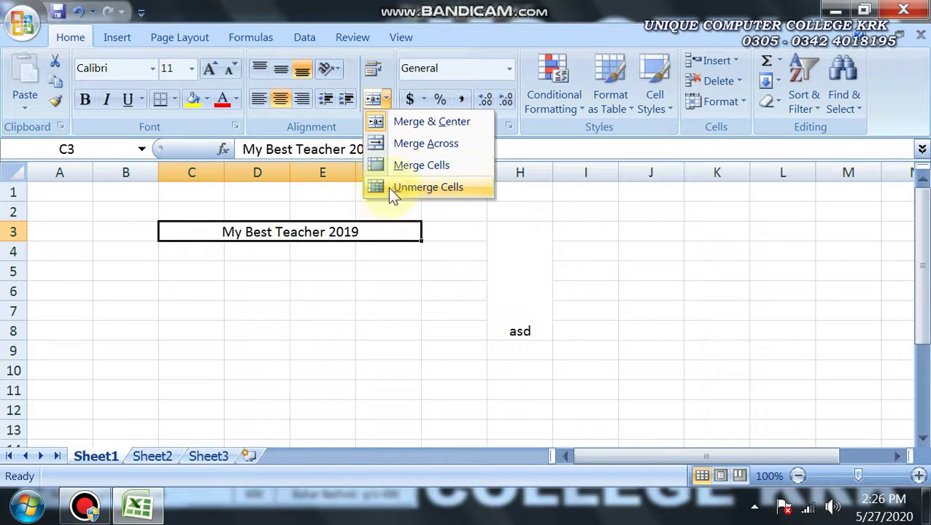
left_click(321, 310)
left_click(519, 279)
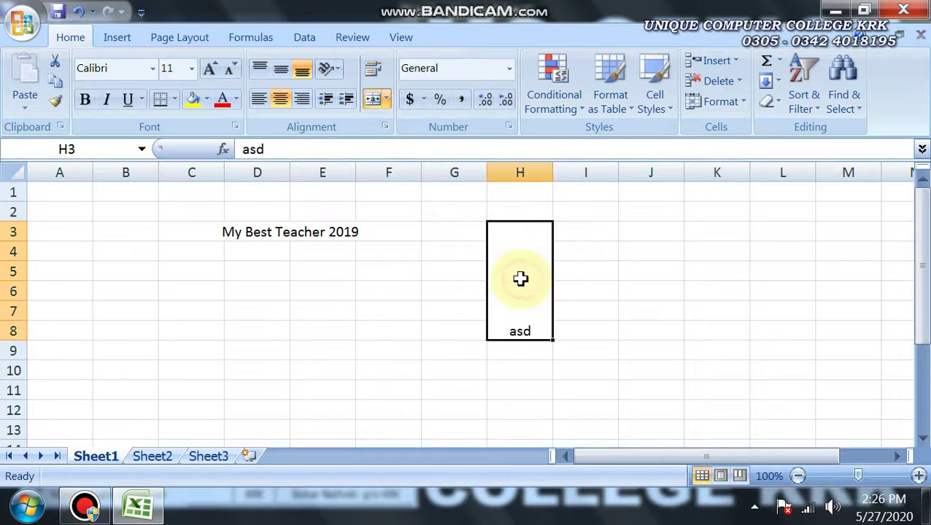
left_click(387, 106)
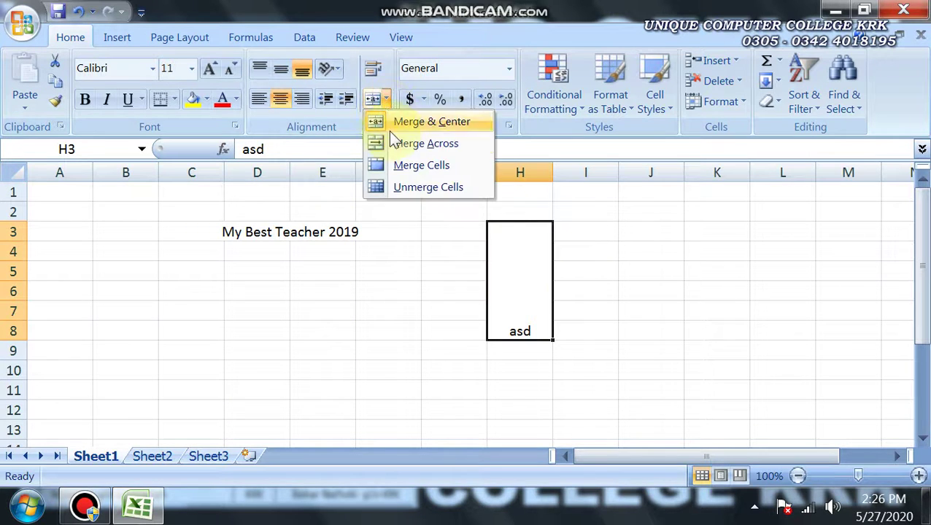
left_click(398, 189)
left_click(515, 252)
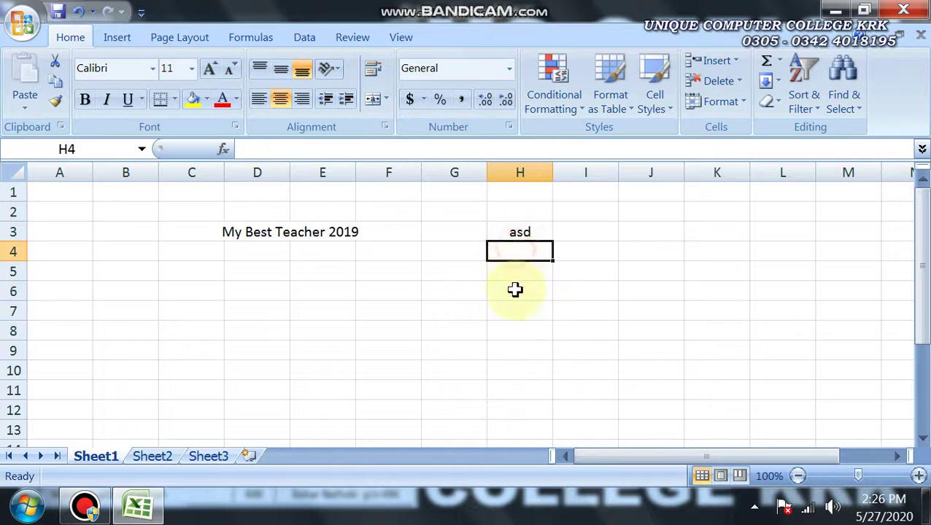
left_click(512, 291)
left_click(508, 311)
left_click(503, 291)
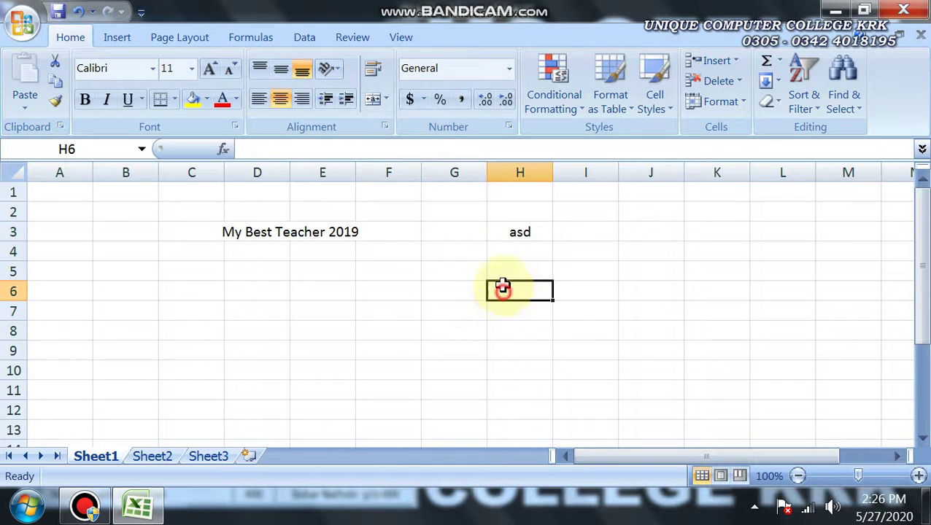
left_click(503, 271)
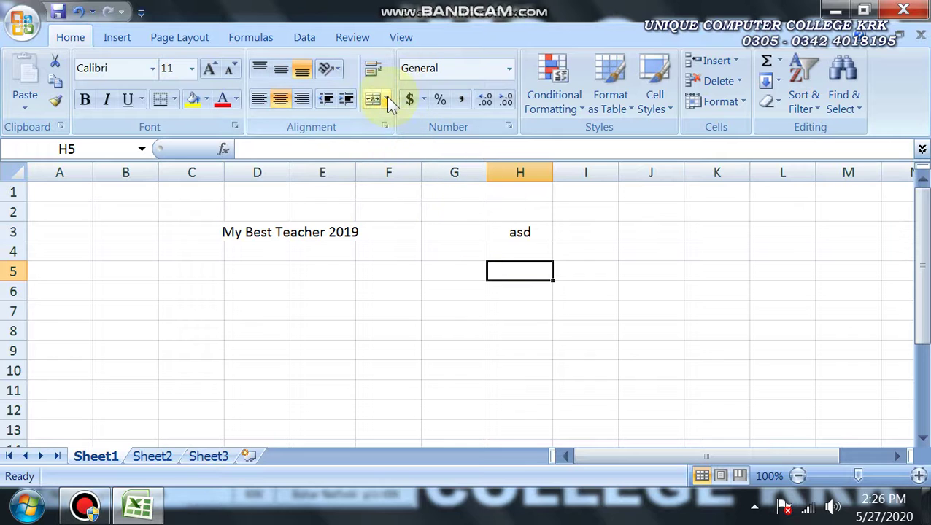
Undo the unmerge, then unmerge H3:H8 again, leaving 'asd' in H3
key("ctrl+z")
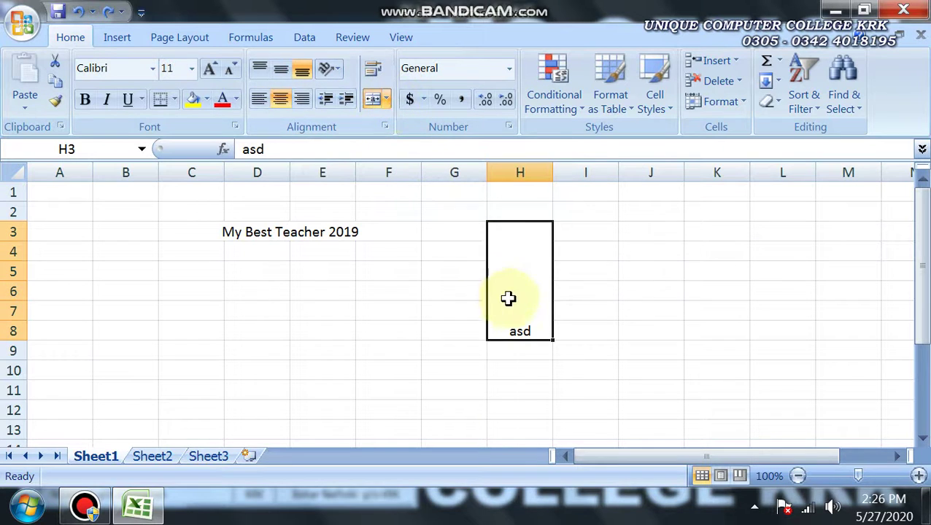
left_click(484, 303)
double_click(524, 261)
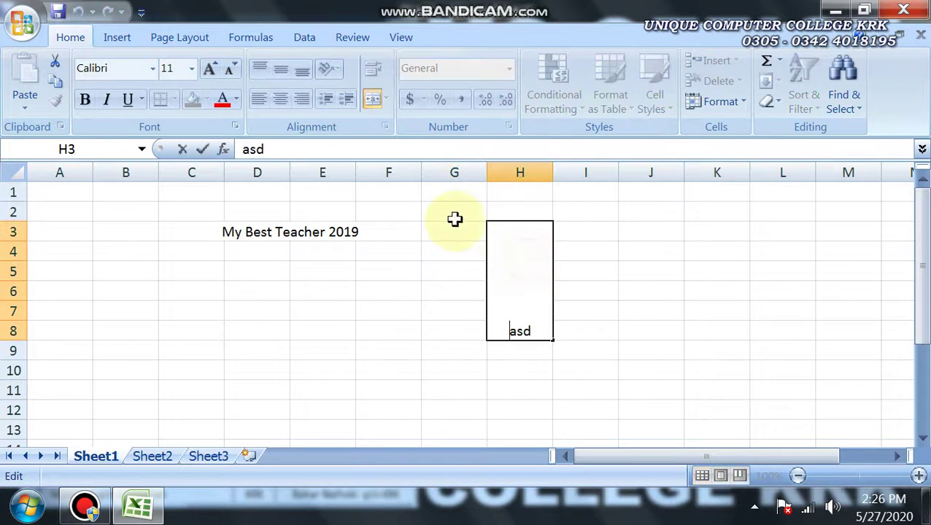
left_click(474, 290)
left_click(526, 252)
left_click(387, 99)
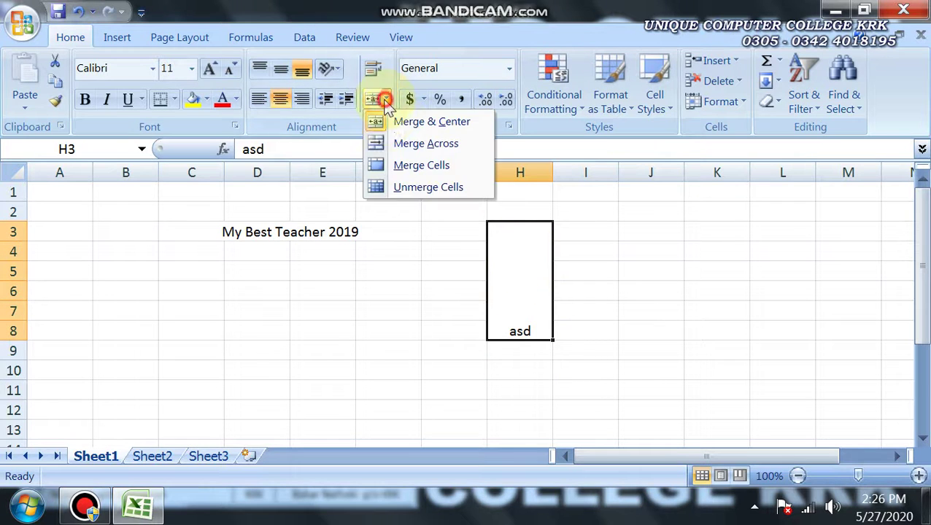
left_click(398, 191)
Check the separate cells down column H and review the merge options without changing anything
left_click(502, 330)
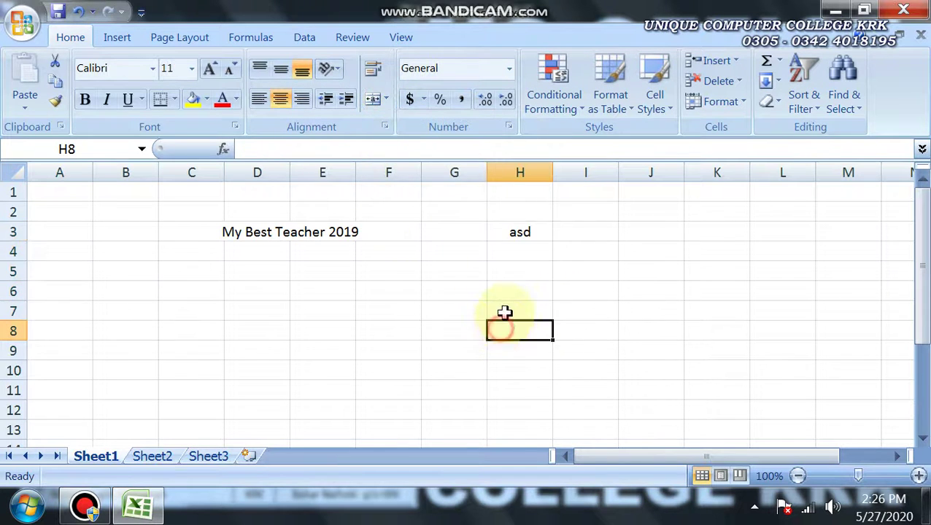
left_click(505, 312)
left_click(504, 290)
left_click(503, 267)
left_click(502, 252)
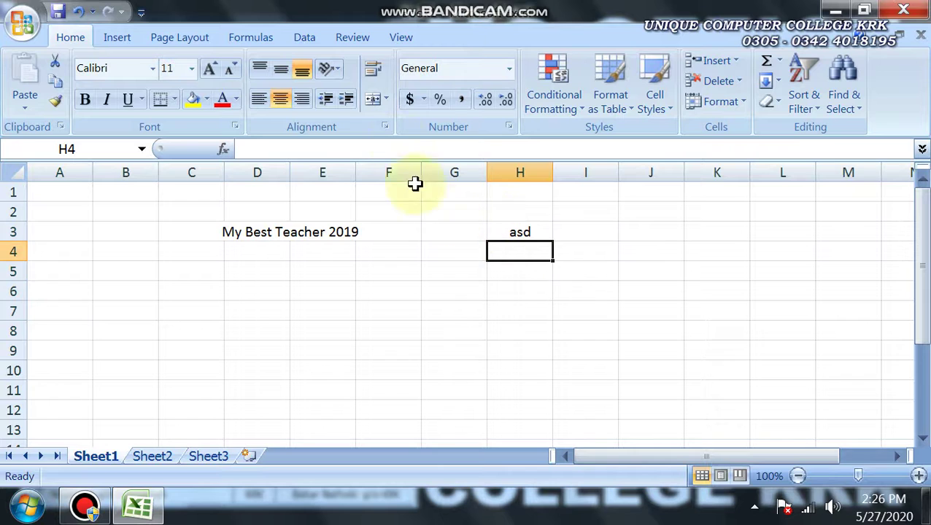
left_click(386, 103)
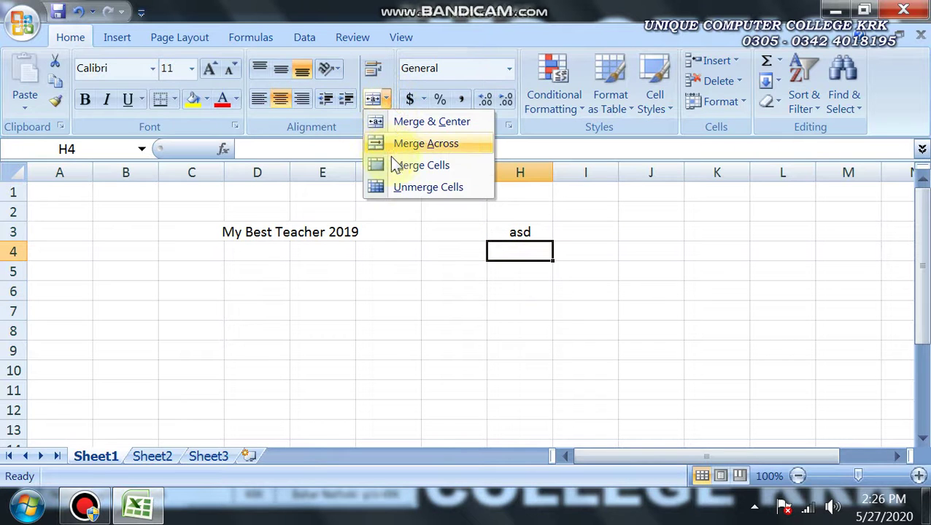
left_click(253, 268)
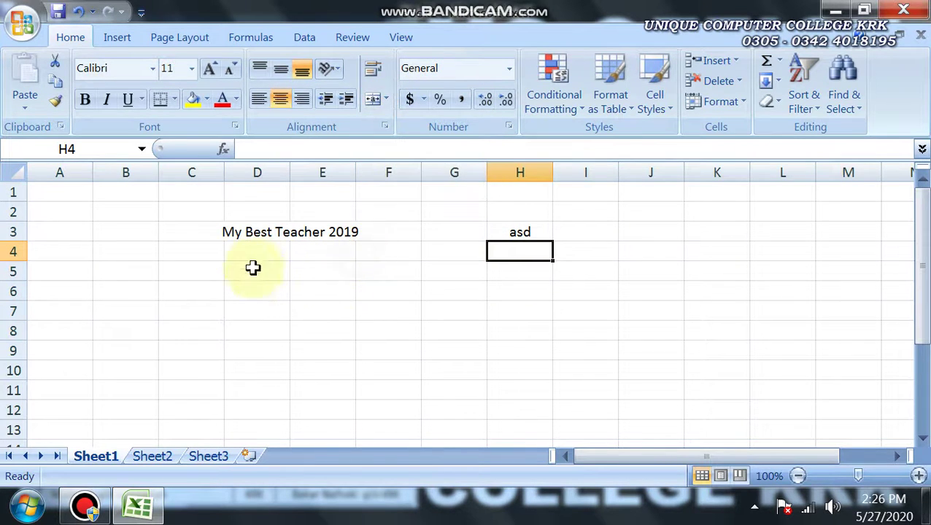
left_click(246, 291)
left_click(186, 291)
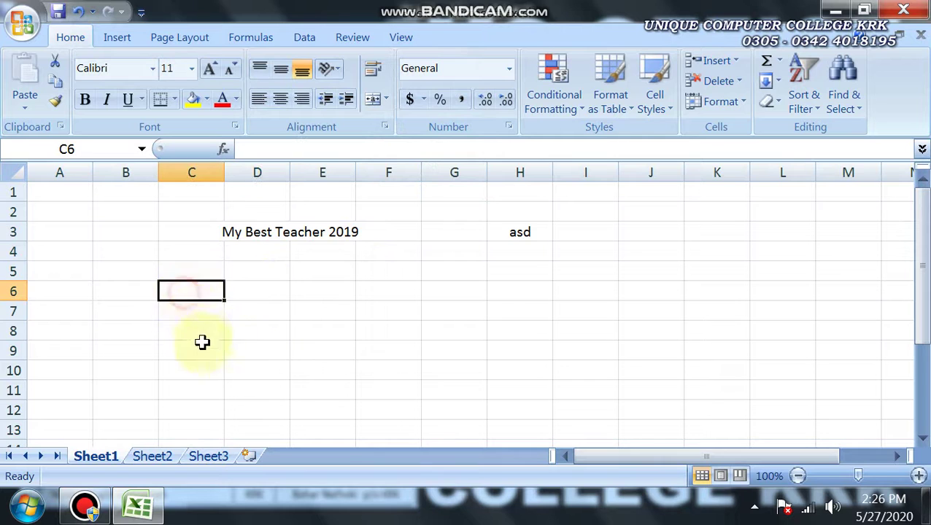
Enter 'Kot Radha Kishen' in C6 and apply Merge Across to C6:E6
type("Kot Radha Kishen")
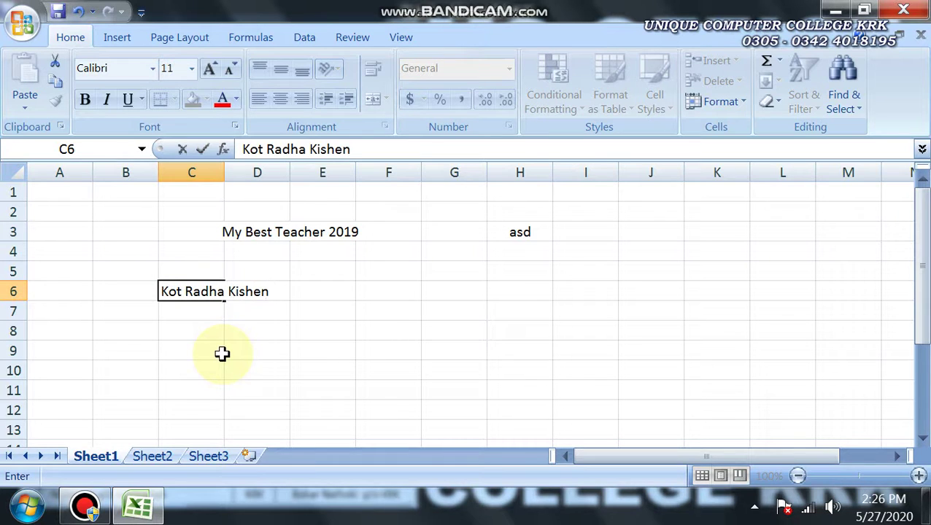
left_click(222, 354)
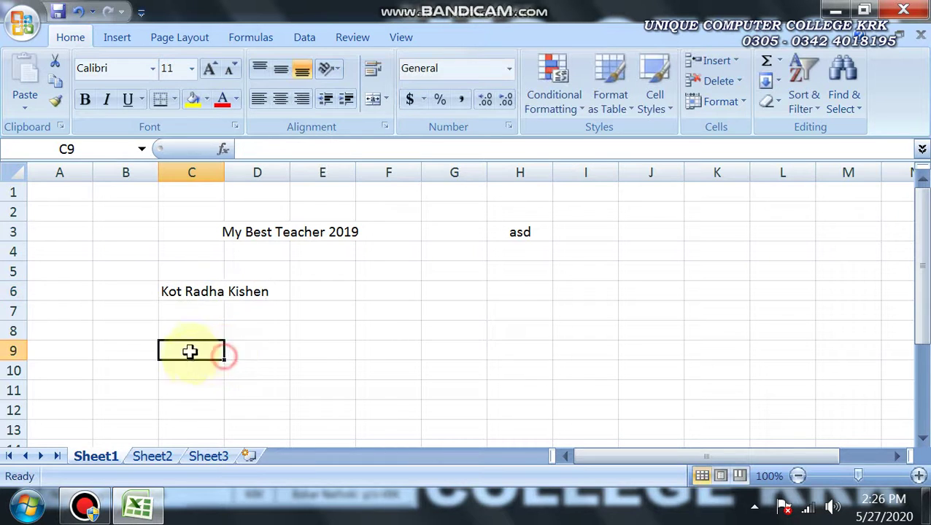
left_click_drag(177, 291, 320, 293)
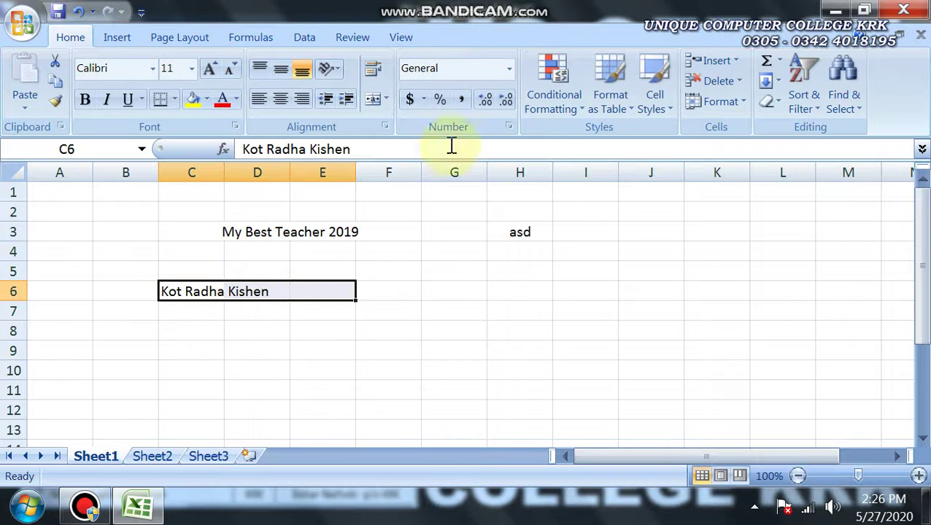
left_click(387, 98)
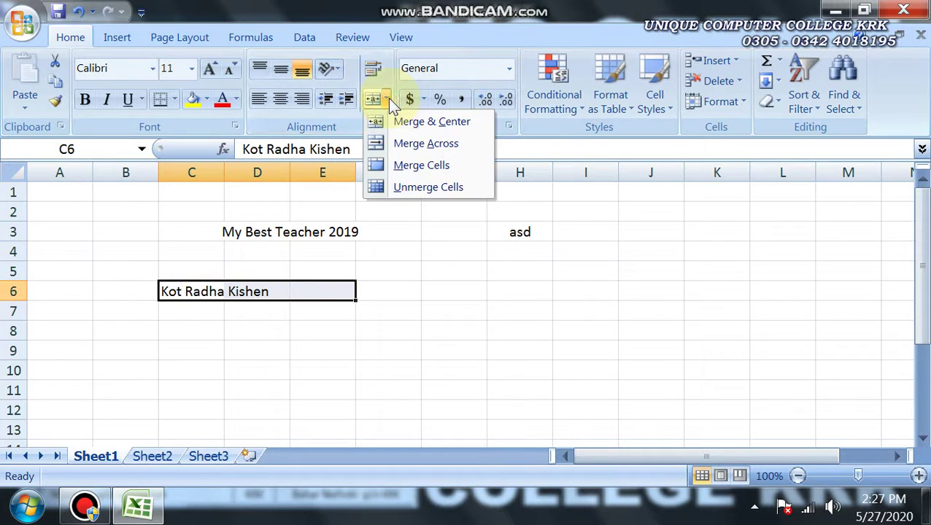
left_click(405, 144)
left_click(196, 371)
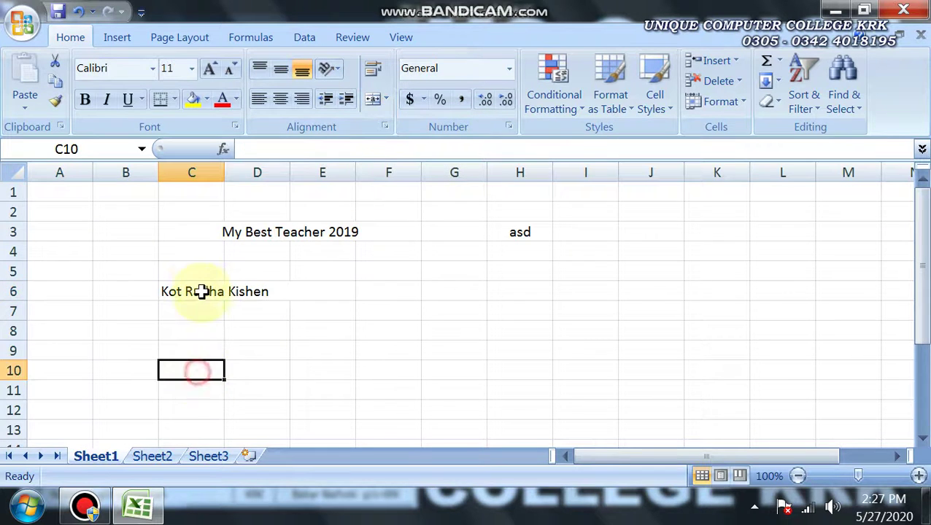
left_click(196, 294)
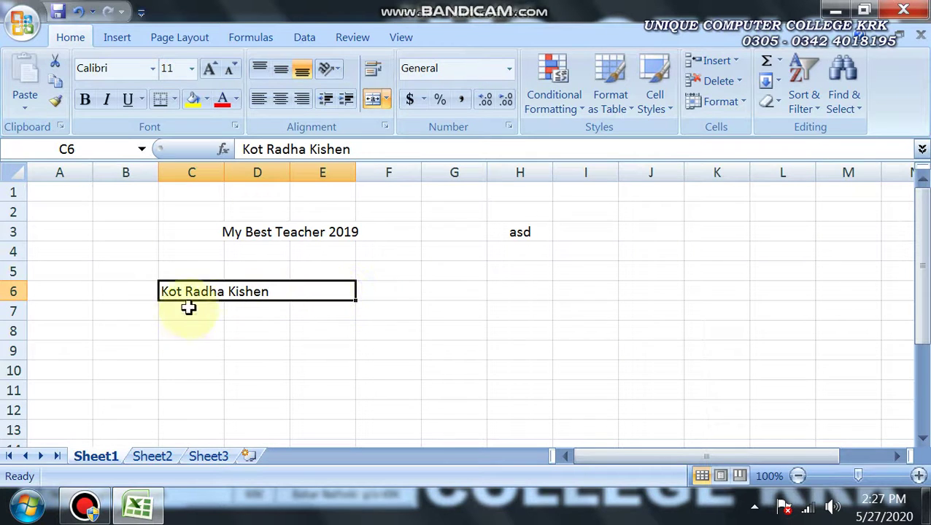
Unmerge C6:E6 with the Merge & Center button
left_click(193, 350)
left_click(201, 291)
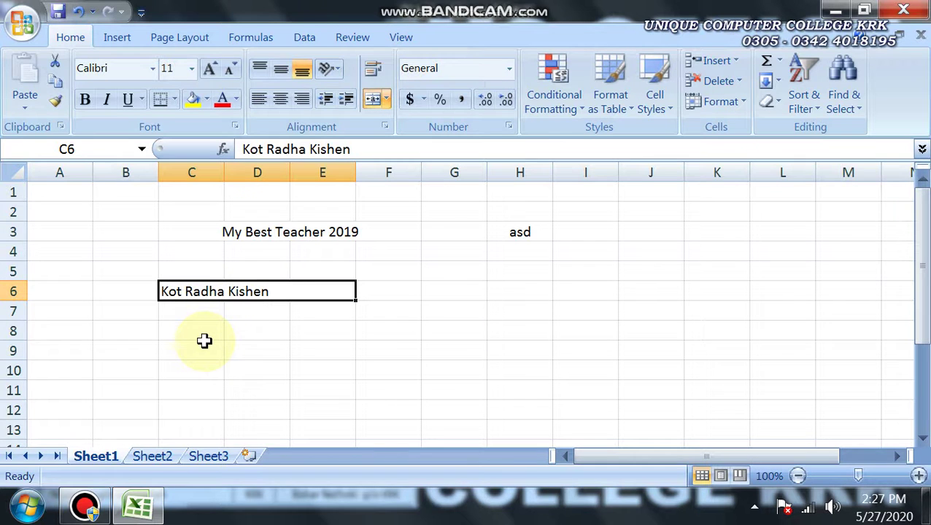
left_click(379, 106)
double_click(260, 392)
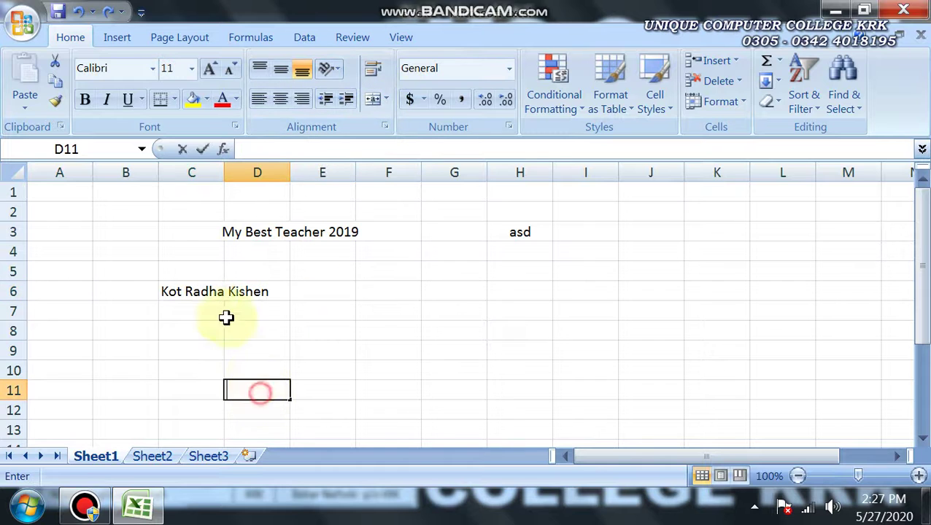
Reselect C6:E6 and join it into one cell with Merge Cells
left_click(208, 292)
left_click(263, 292)
left_click(316, 293)
left_click(270, 291)
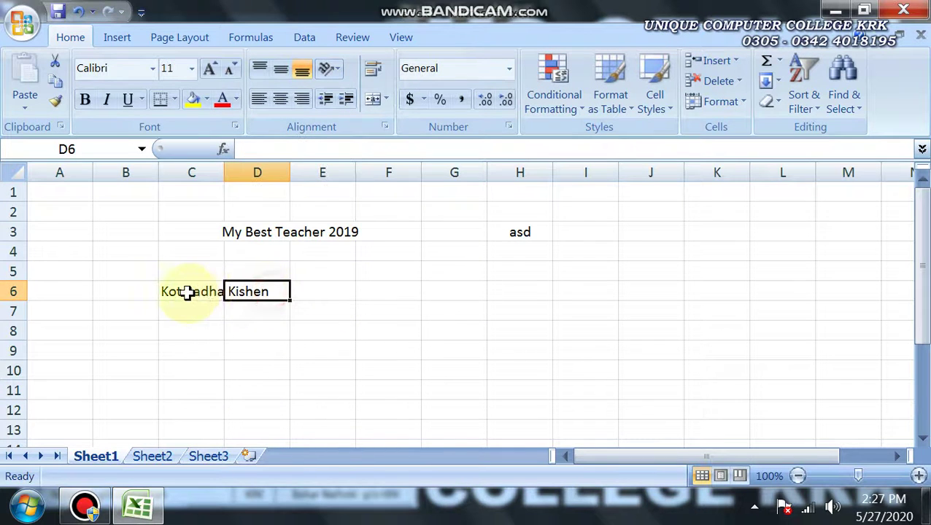
left_click_drag(188, 292, 319, 292)
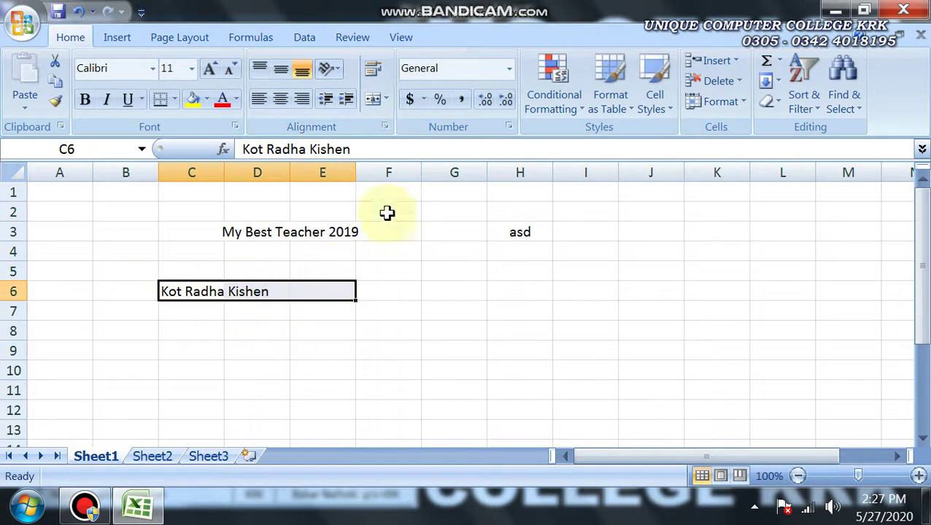
left_click(385, 99)
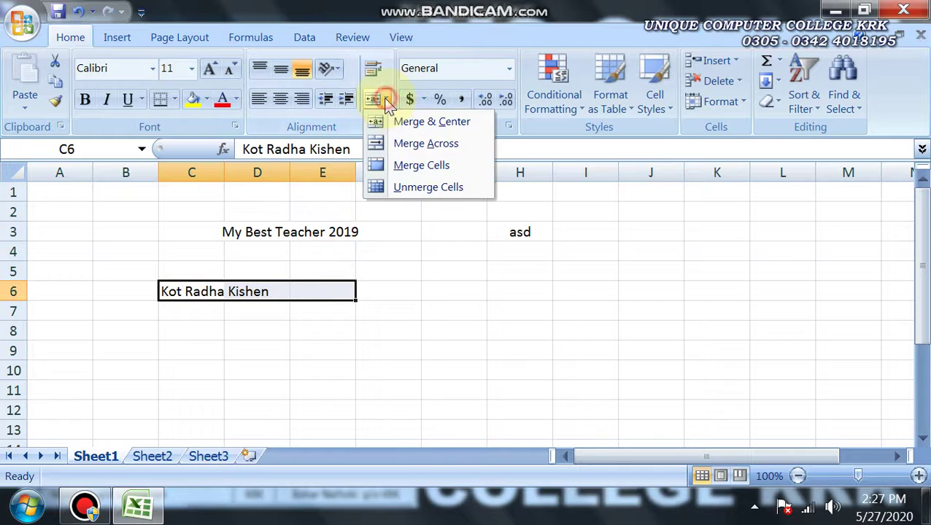
left_click(398, 166)
left_click(256, 351)
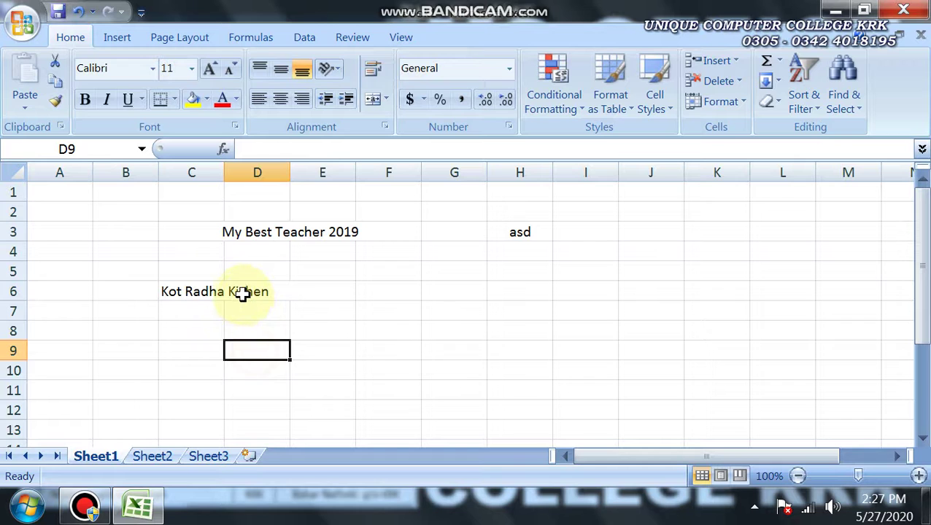
left_click(243, 293)
Review the merge options for the merged cell, then reselect C6:E6
left_click(386, 100)
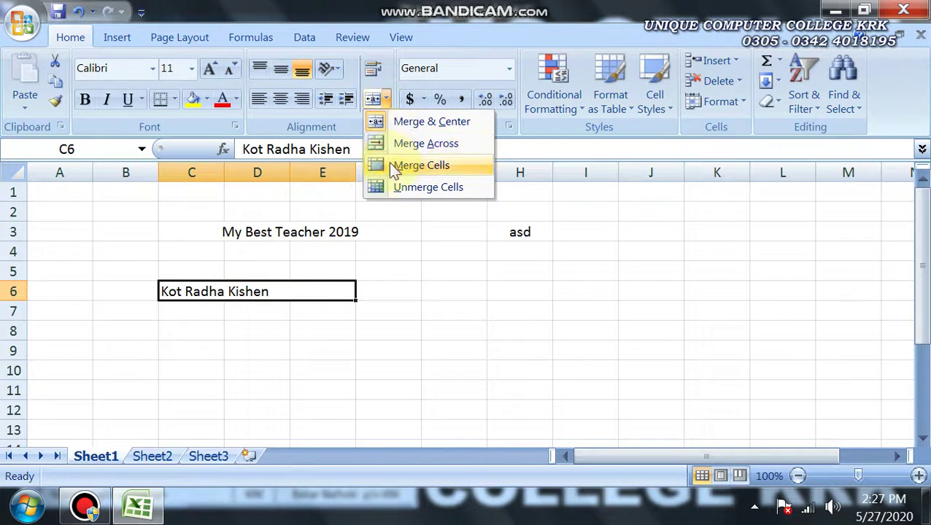
left_click(179, 291)
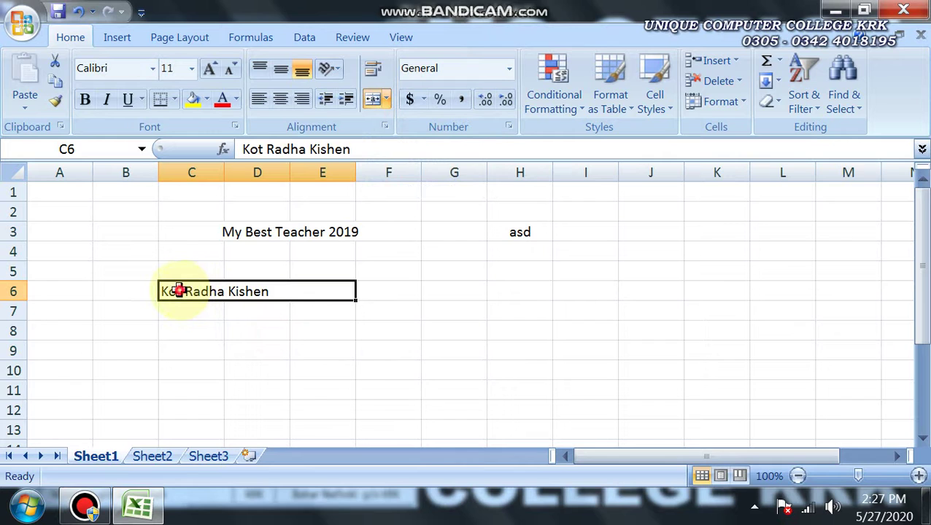
left_click(241, 330)
left_click(259, 294)
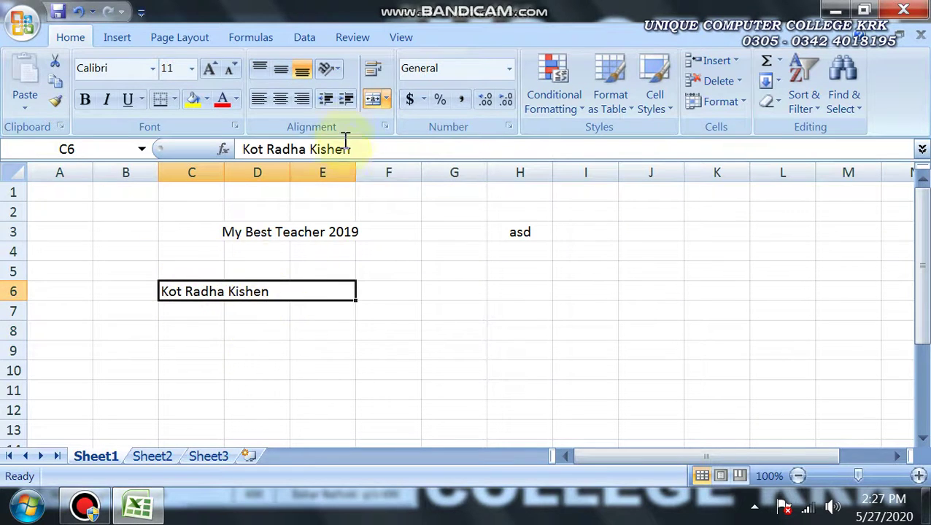
left_click(387, 98)
left_click(256, 368)
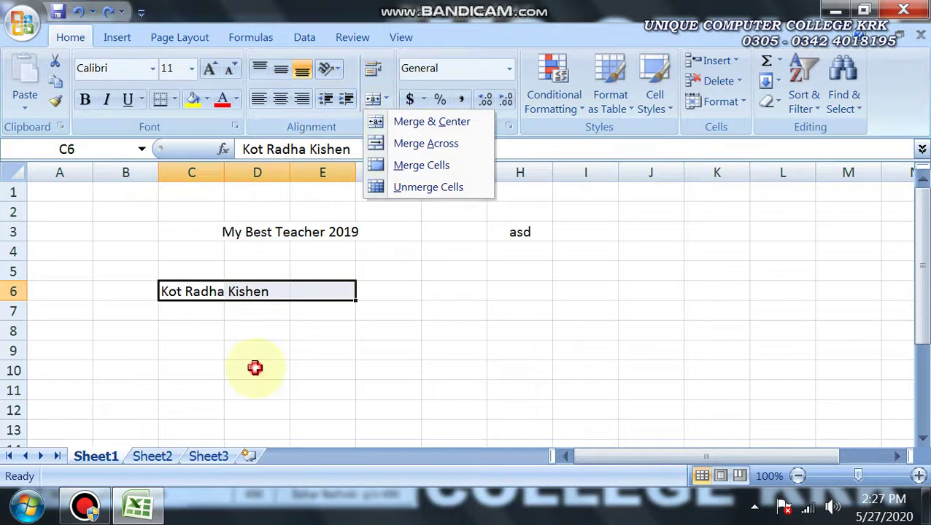
left_click(183, 333)
left_click_drag(172, 293, 325, 292)
Apply Merge & Center to C6:E6 so Kot Radha Kishen sits centred
left_click(387, 100)
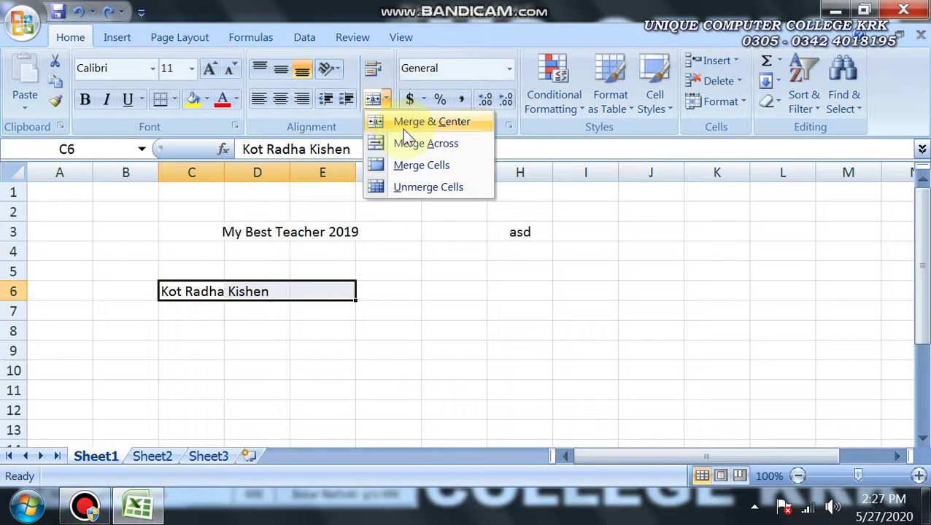
left_click(408, 122)
left_click(256, 351)
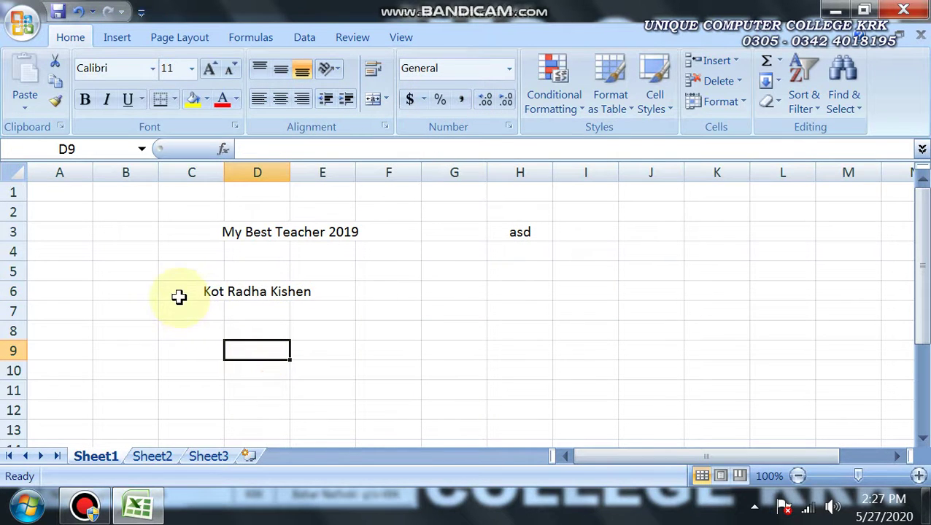
left_click(179, 296)
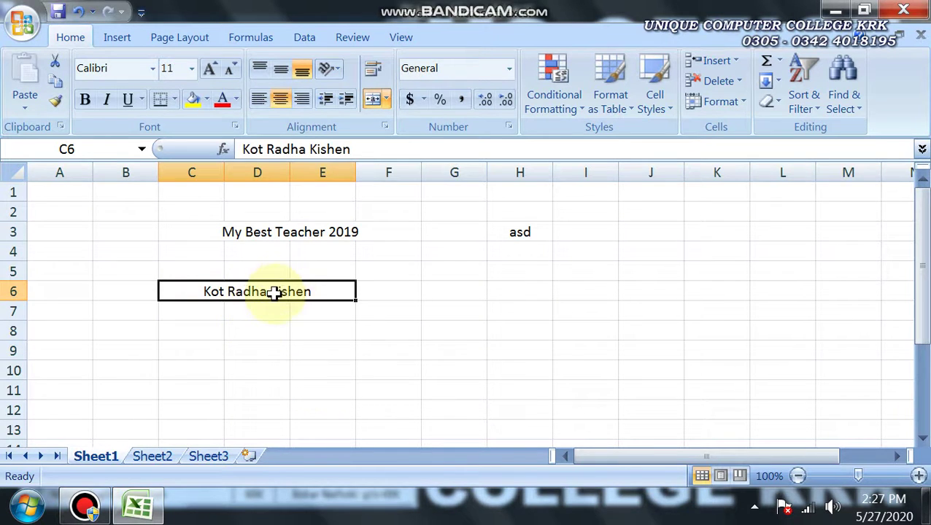
left_click(386, 99)
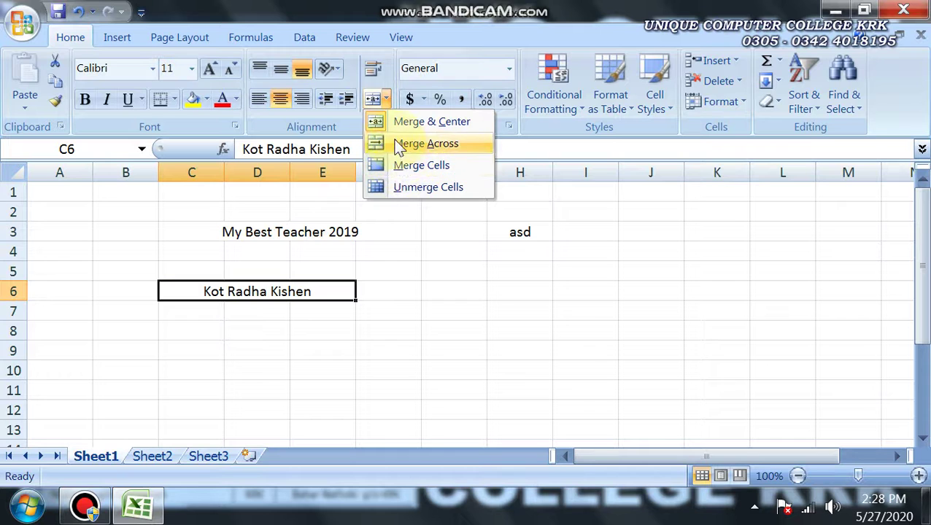
Unmerge the C6:E6 cell holding Kot Radha Kishen with Unmerge Cells
left_click(214, 327)
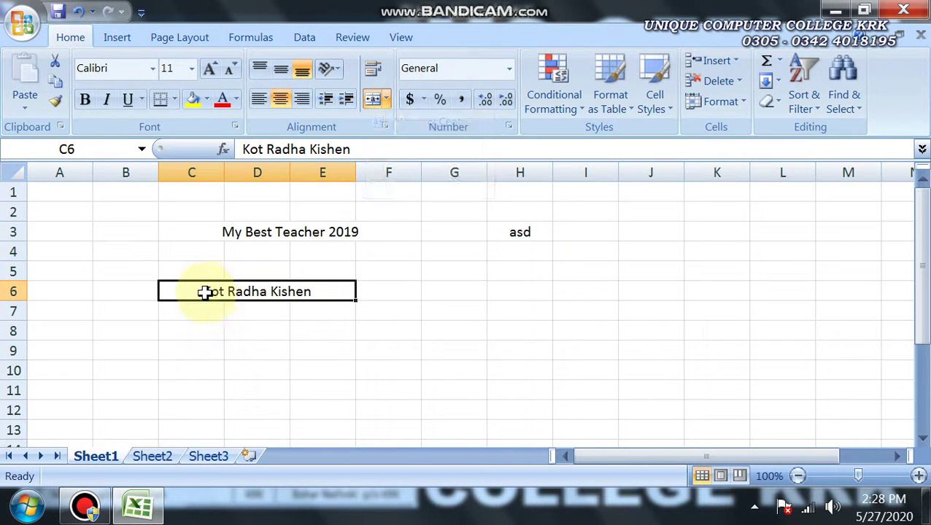
left_click(383, 100)
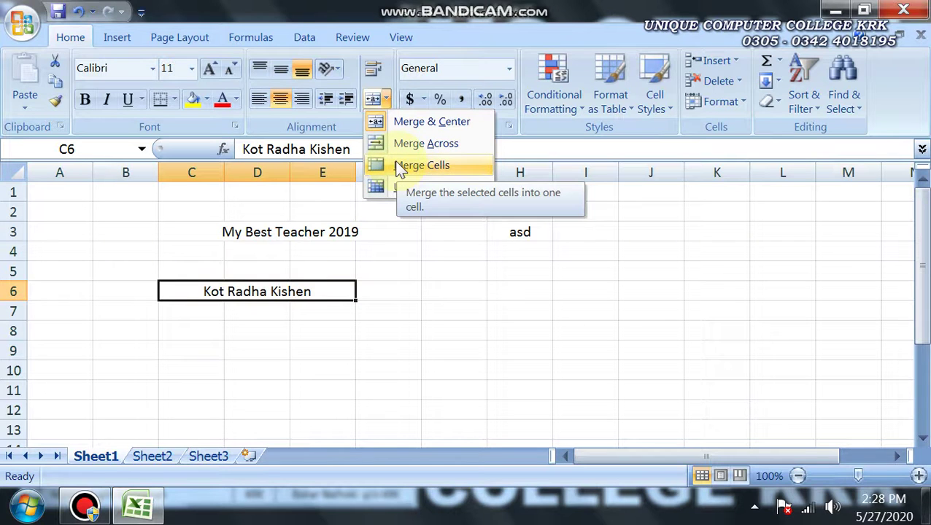
left_click(257, 332)
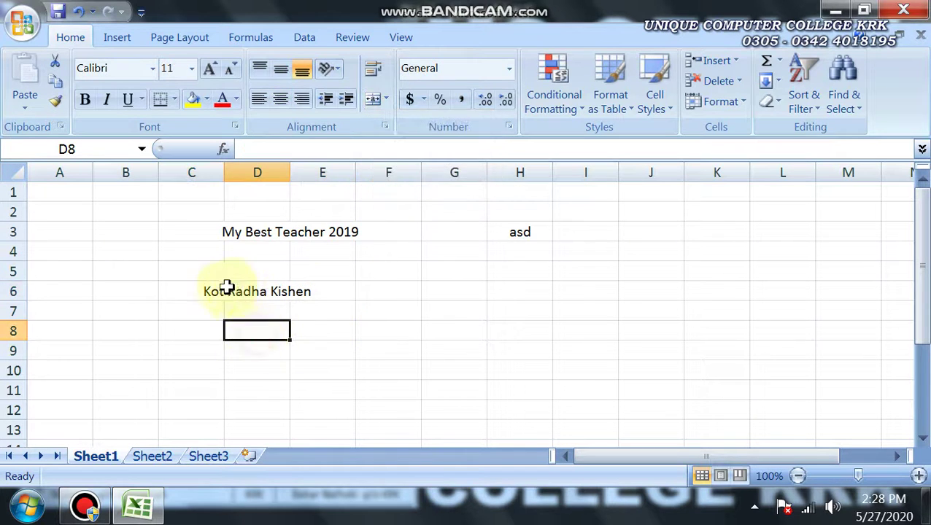
left_click(227, 291)
left_click(386, 99)
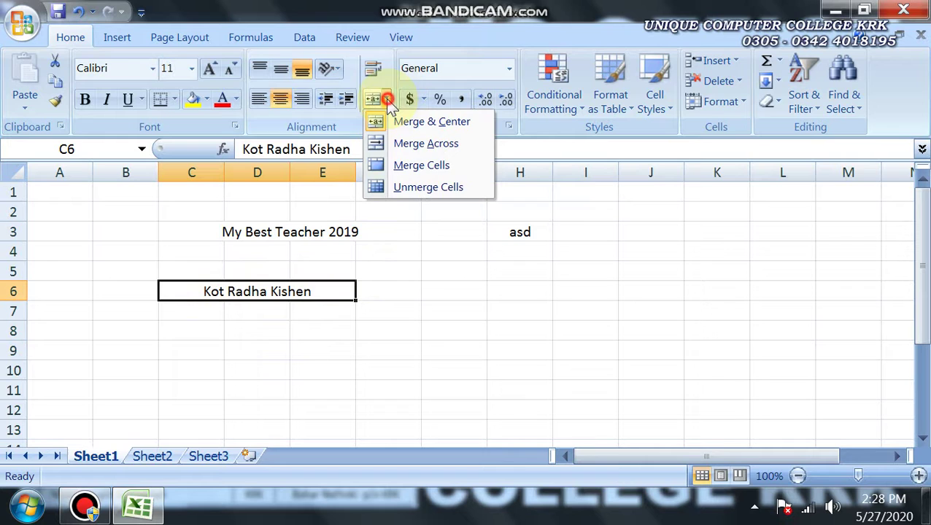
left_click(400, 188)
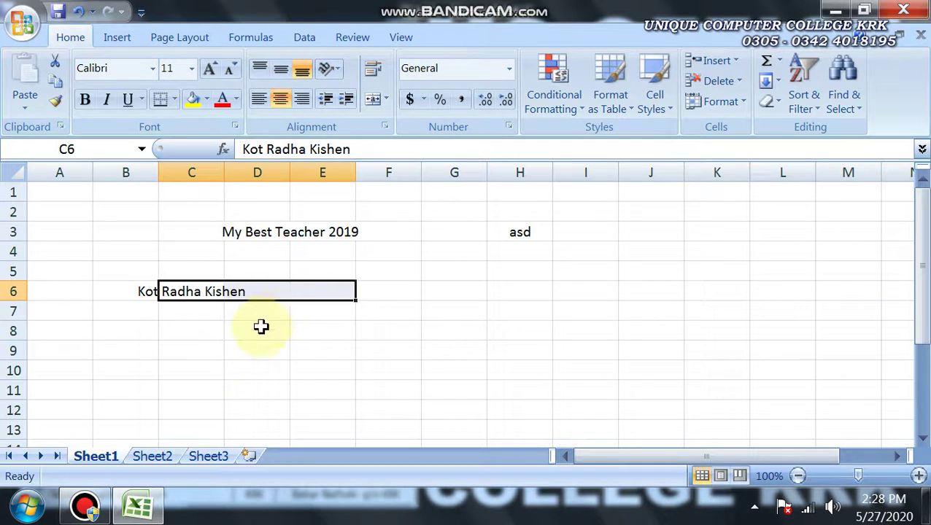
Inspect cells B6, C6 and D6 and the merge options after unmerging
left_click(230, 351)
left_click(152, 294)
left_click(206, 293)
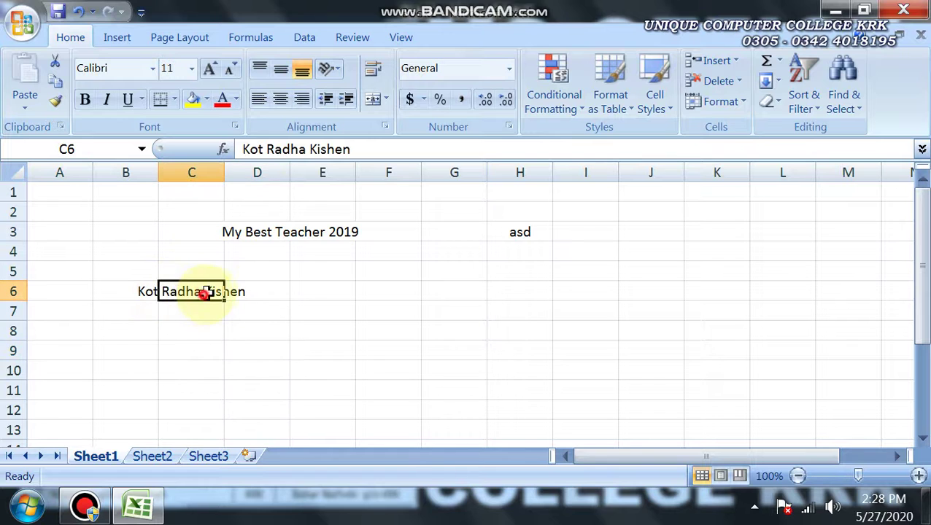
left_click(281, 294)
left_click(387, 100)
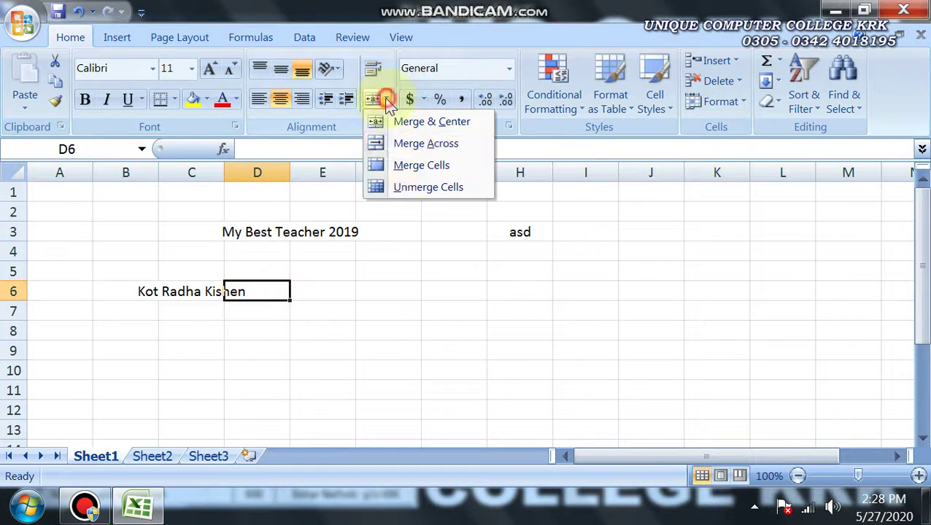
left_click(334, 349)
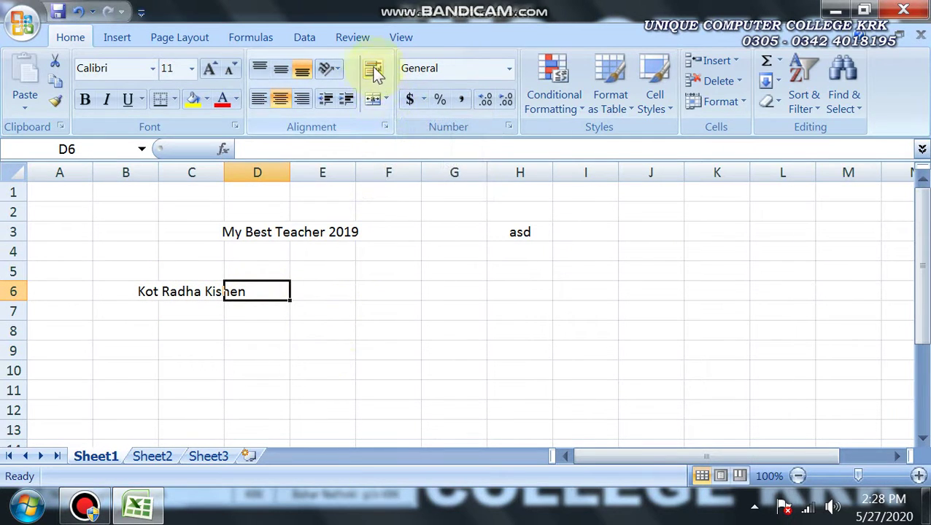
left_click(84, 507)
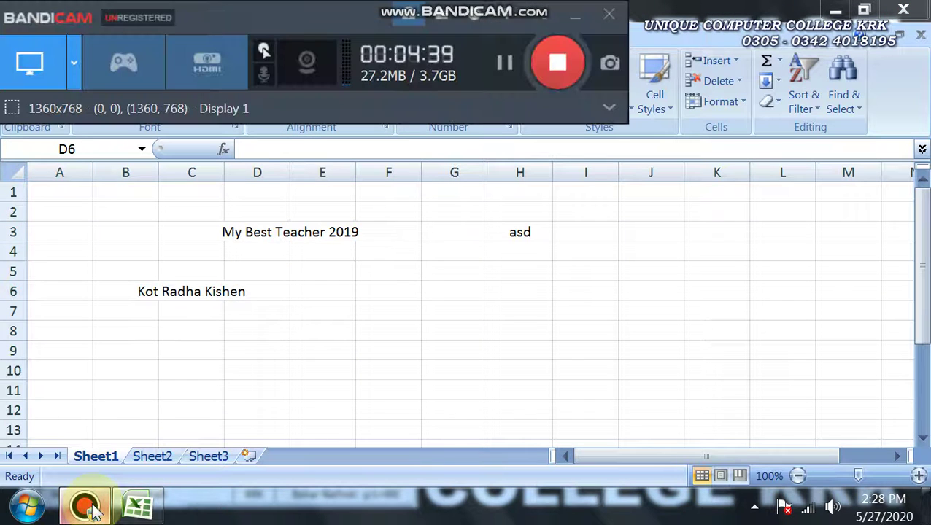
left_click(84, 507)
Type the teacher's name into cell F6 and confirm the entry
left_click(295, 366)
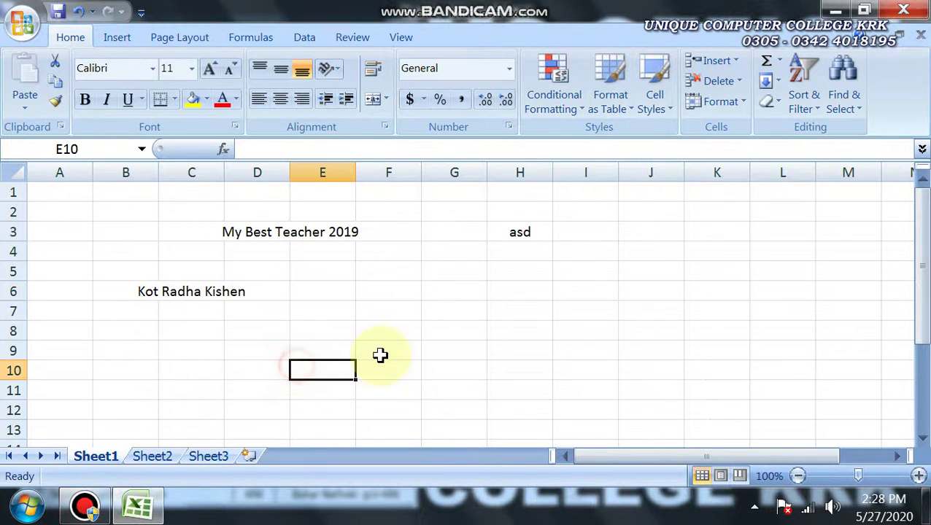
left_click(376, 309)
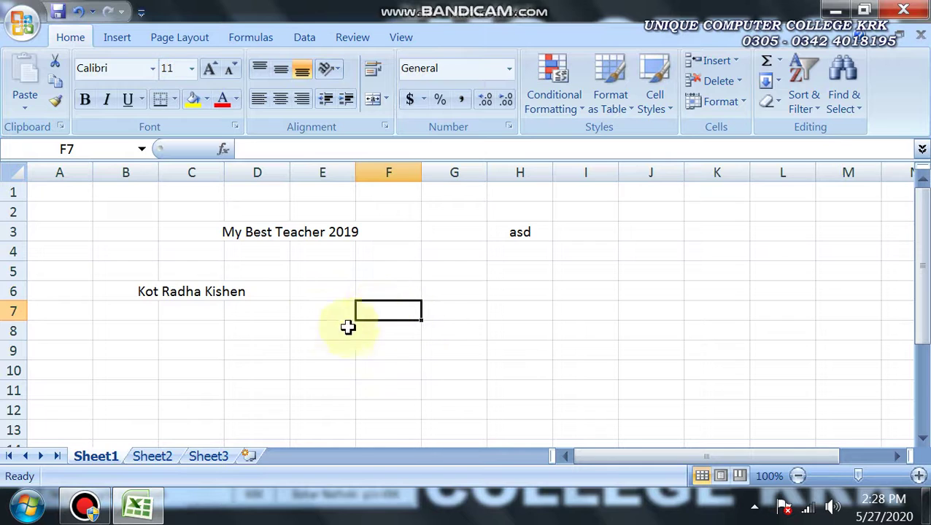
left_click(382, 292)
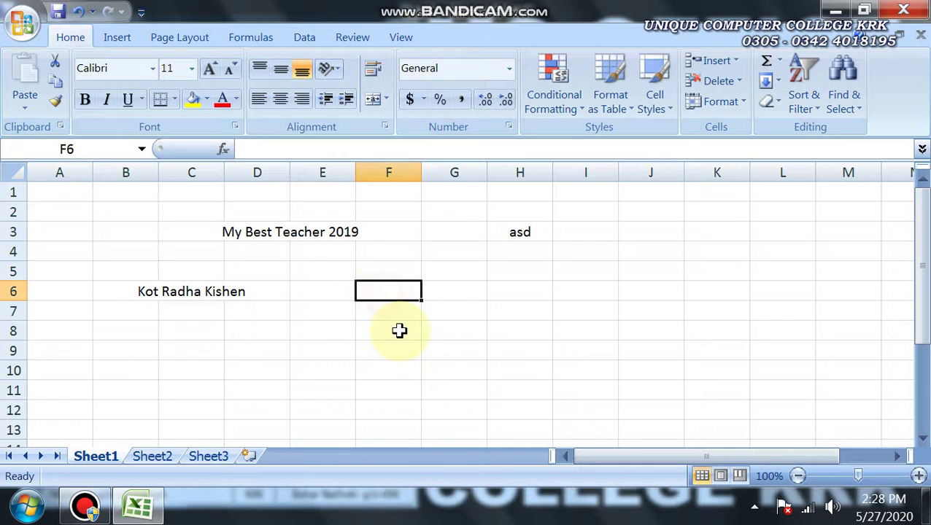
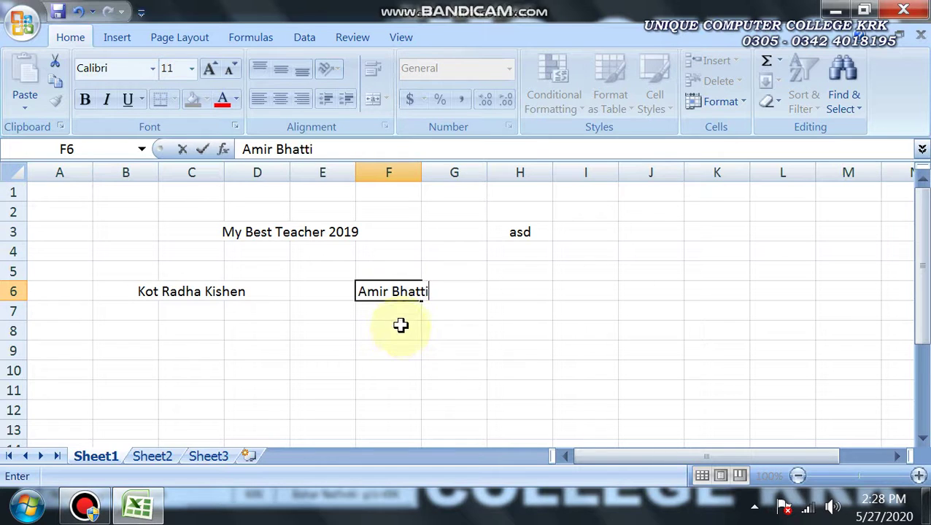
left_click(385, 369)
left_click(391, 292)
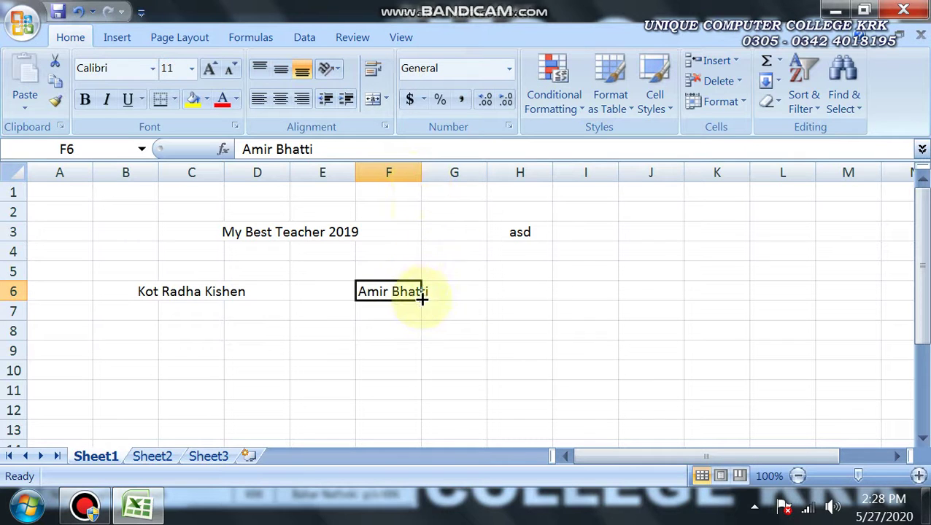
left_click(395, 350)
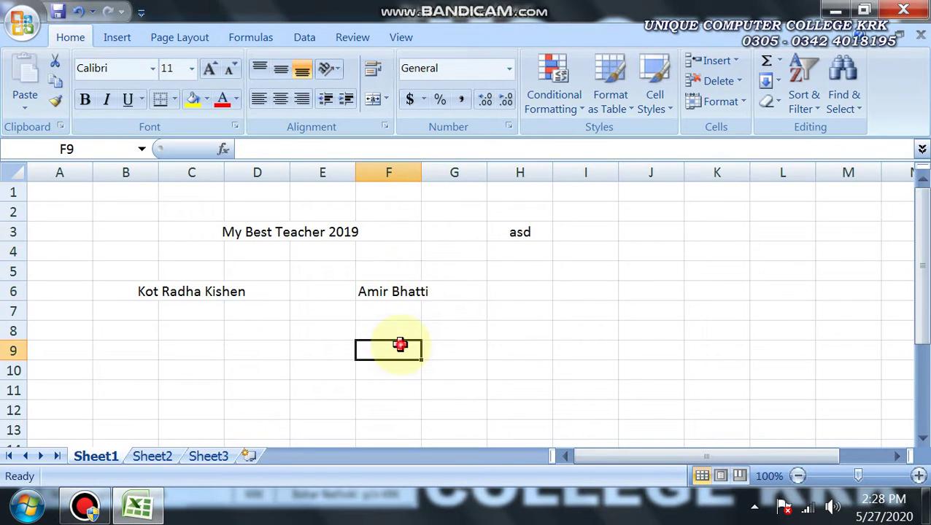
left_click(400, 292)
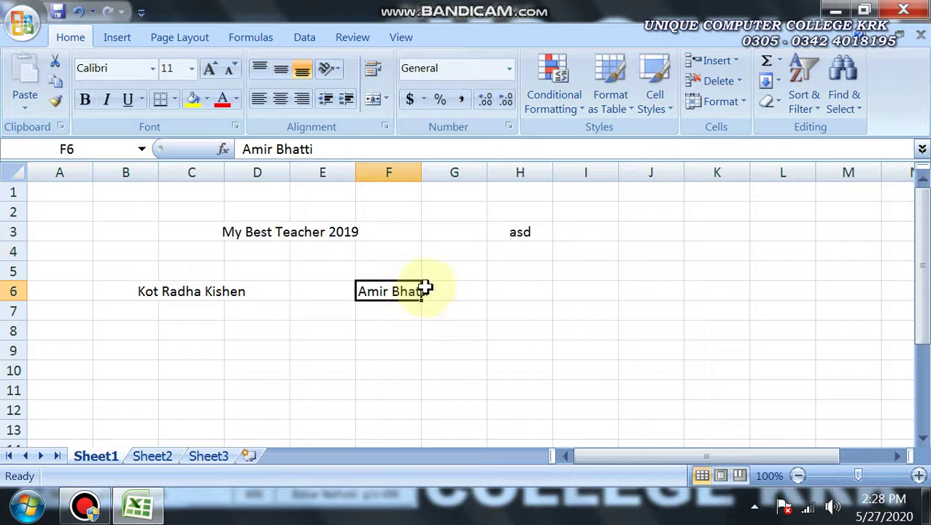
Try Wrap Text on F6, undo it, and autofit column F to the name
left_click(372, 69)
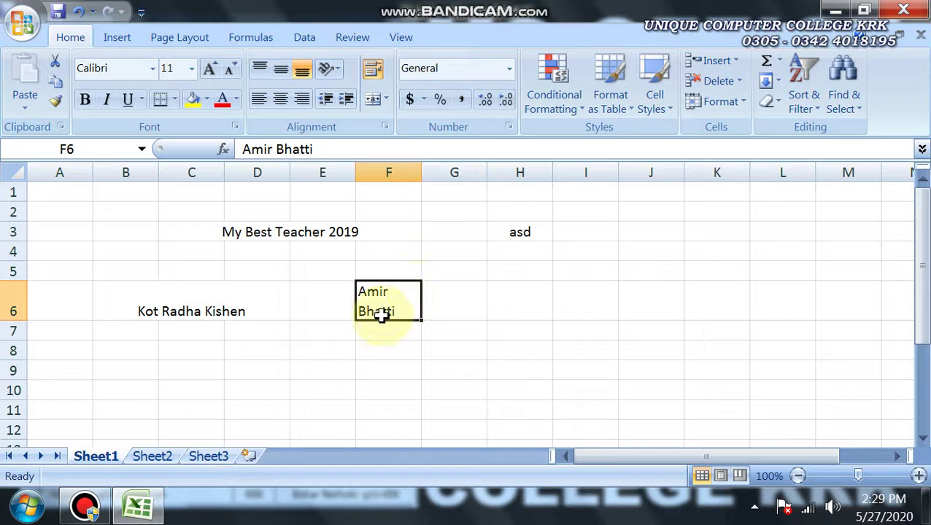
key("ctrl+z")
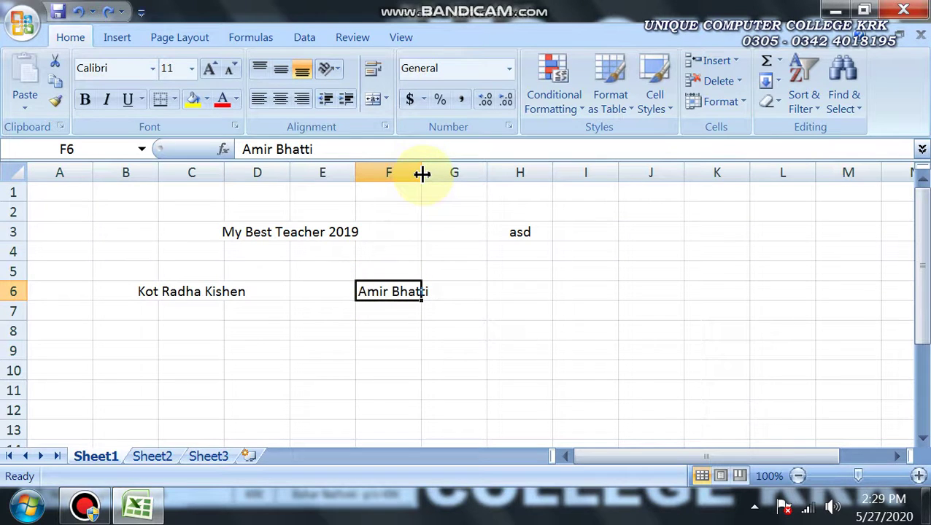
double_click(422, 173)
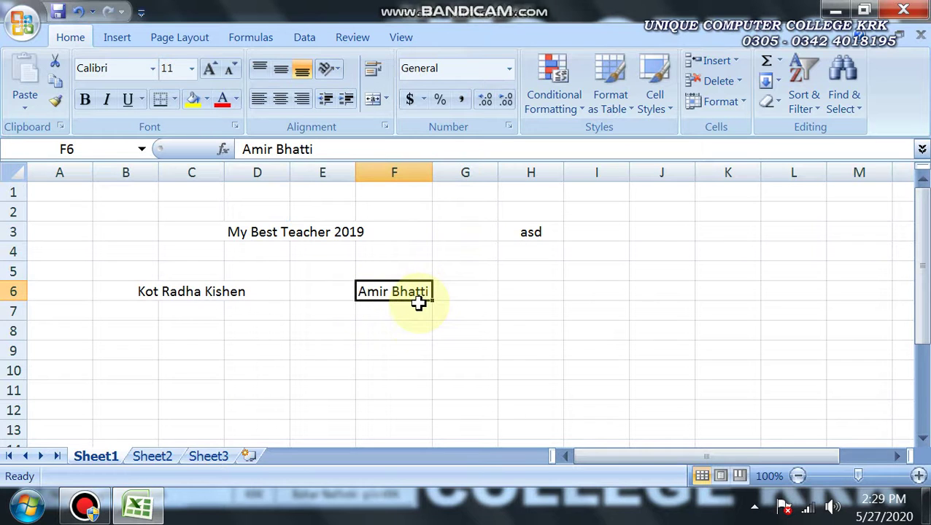
key("Return")
left_click(395, 295)
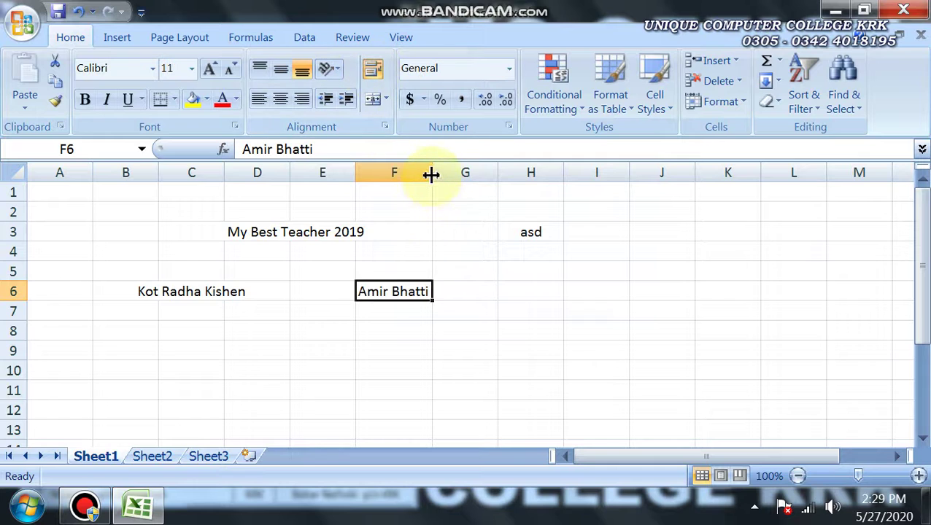
Resize column F to about 8.82 (104 pixels) and wrap the name in F6 onto two lines
mouse_move(431, 175)
left_mouse_down()
mouse_move(417, 174)
mouse_move(429, 178)
left_mouse_up()
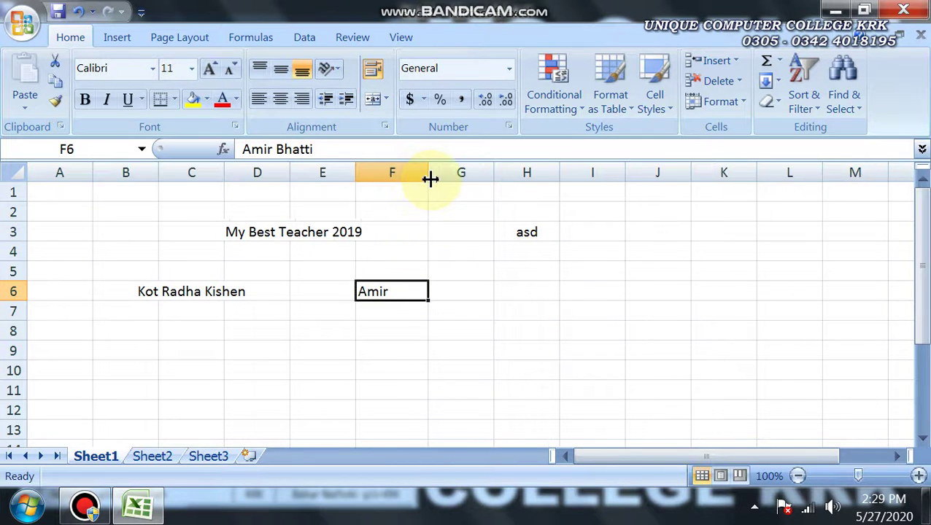
left_click_drag(23, 302, 29, 330)
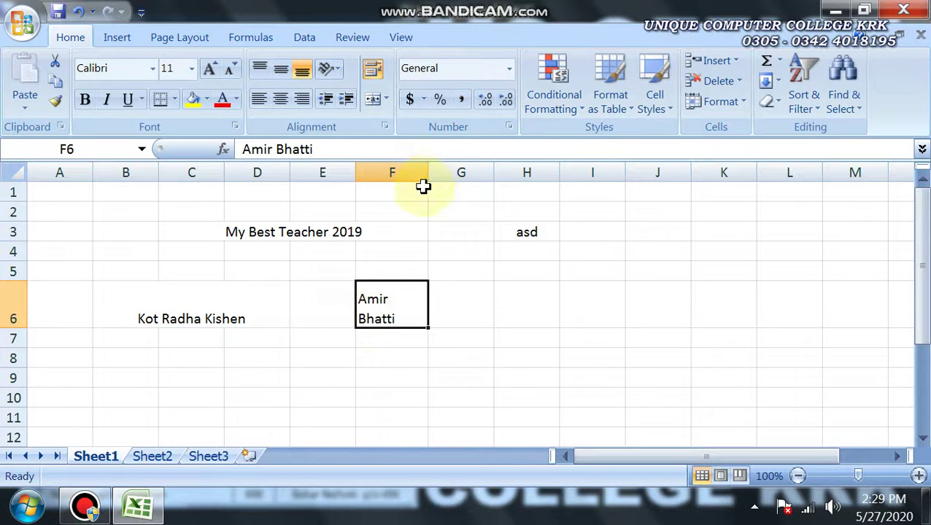
key("ctrl+z")
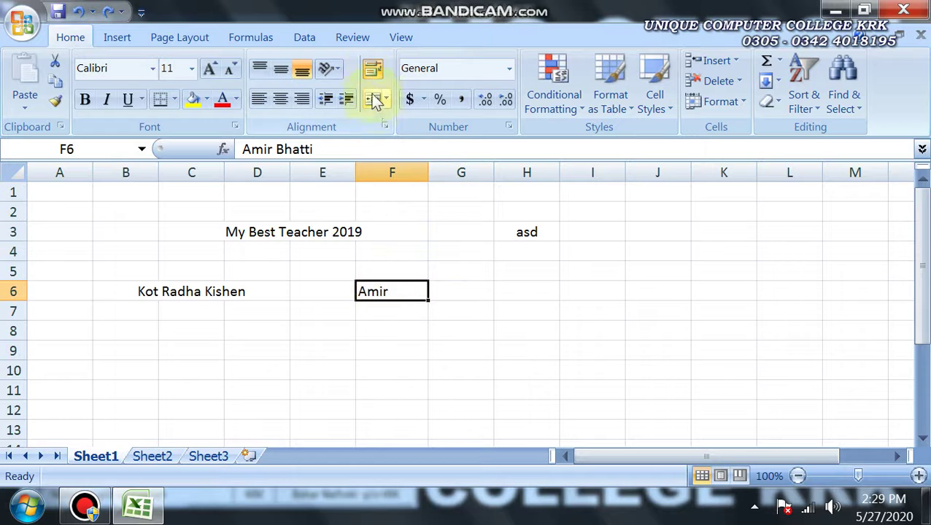
left_click(373, 66)
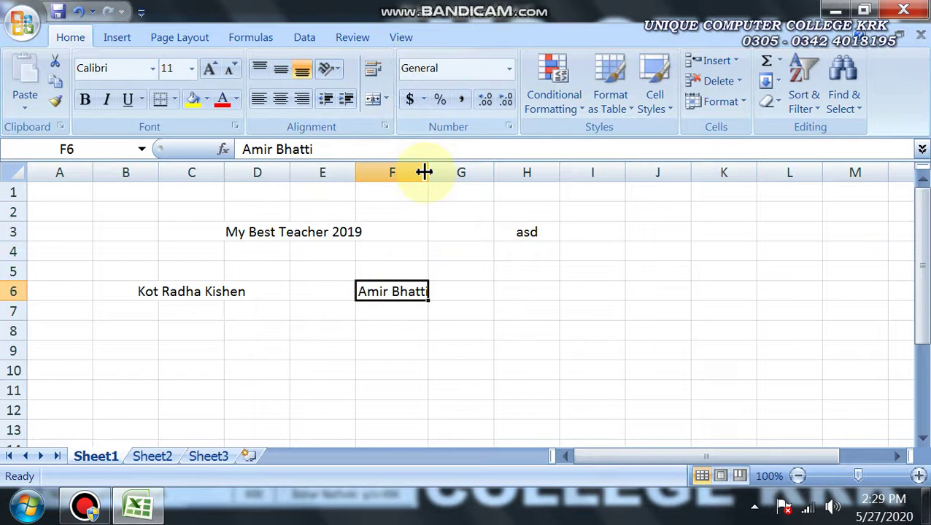
left_click_drag(425, 172, 418, 175)
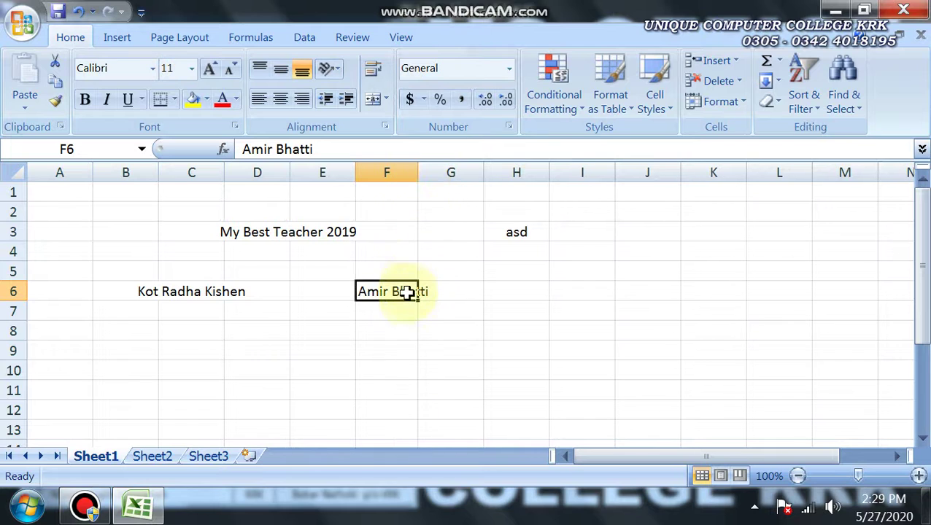
left_click_drag(418, 173, 425, 172)
left_click(443, 292)
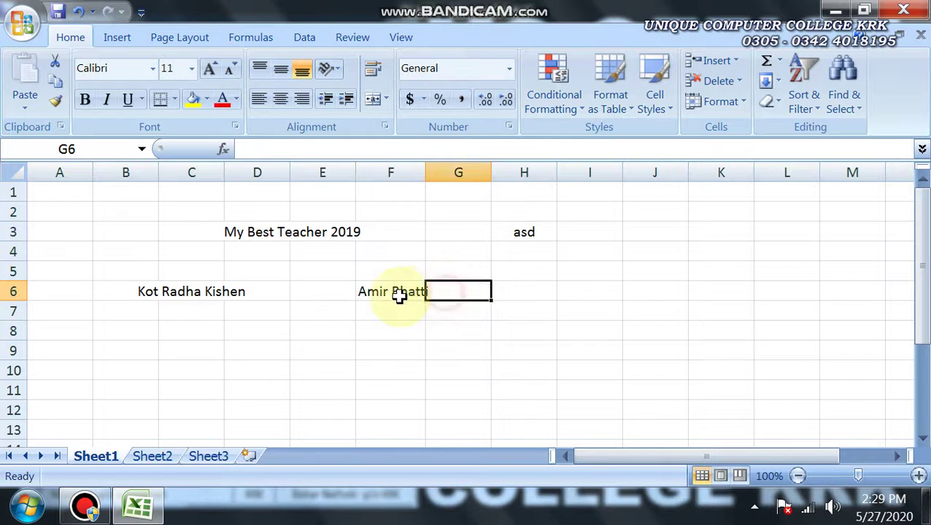
left_click(395, 290)
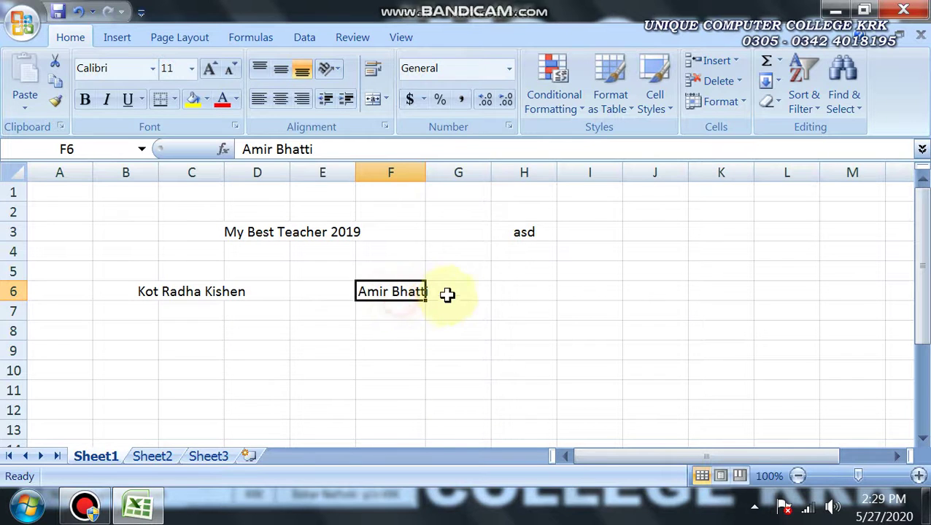
left_click(373, 71)
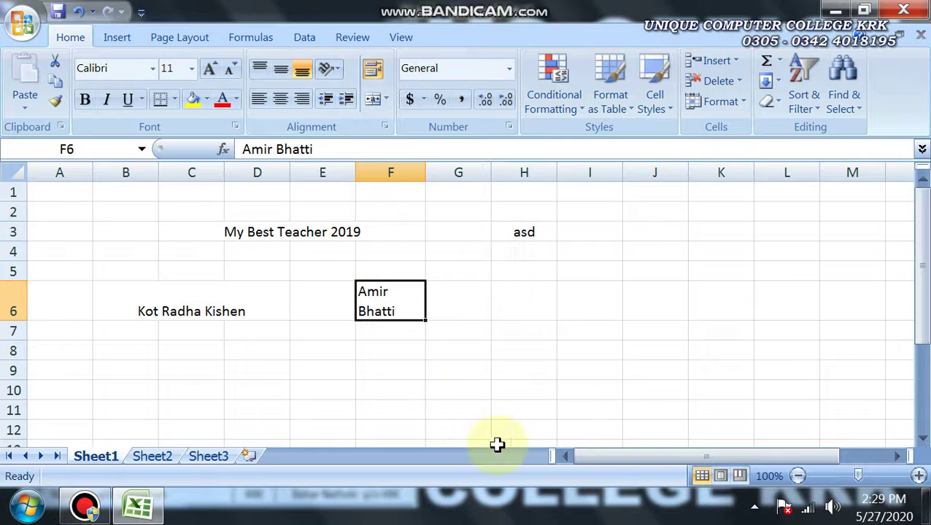
Zoom the sheet in to 160% and select cell B3
left_click_drag(923, 319, 921, 386)
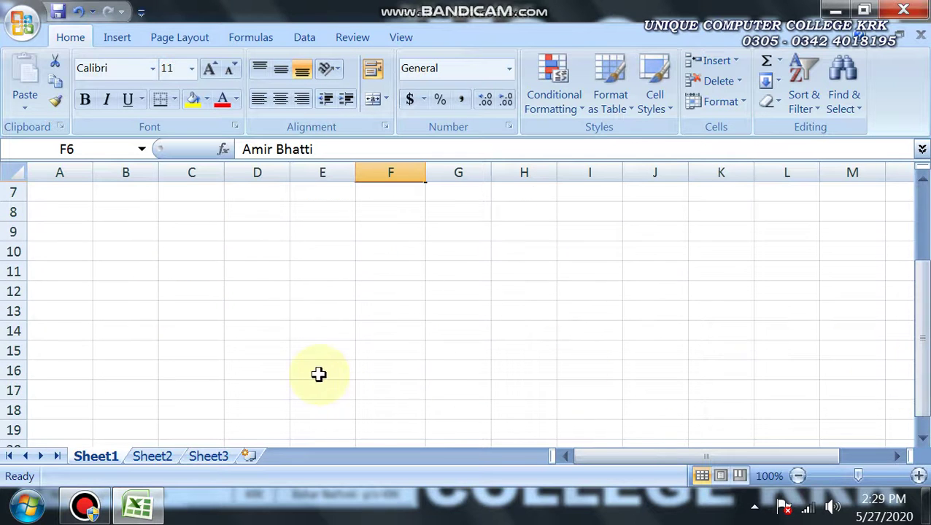
left_click(917, 475)
left_click(917, 476)
left_click(918, 476)
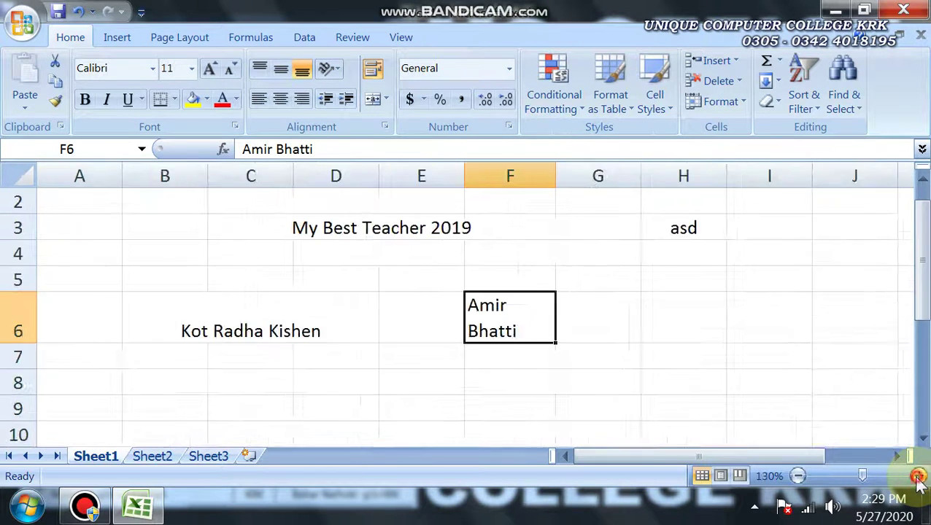
left_click(917, 476)
left_click(917, 476)
left_click(917, 475)
left_click(158, 242)
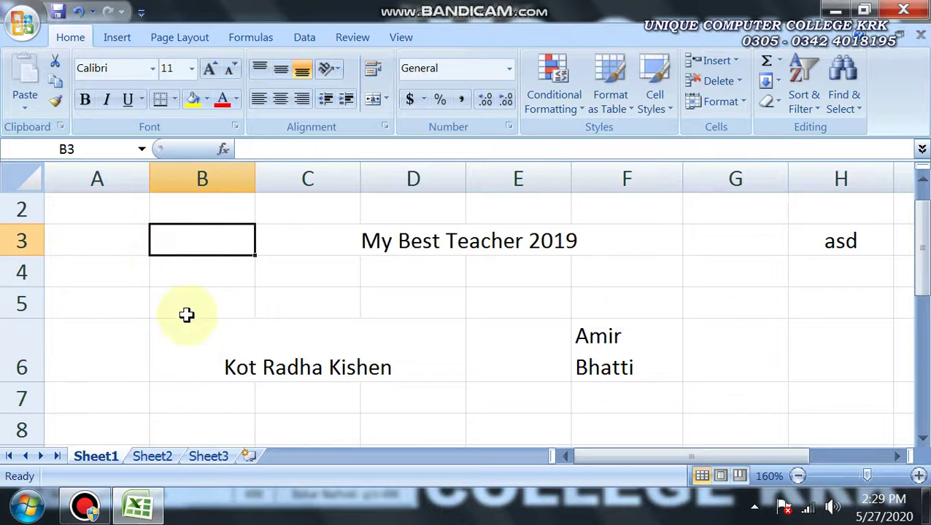
left_click(166, 278)
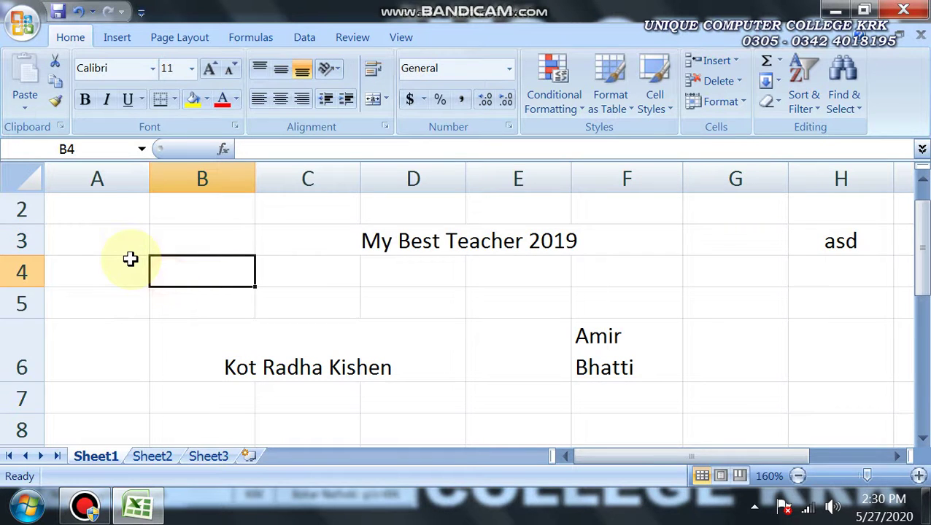
left_click(181, 240)
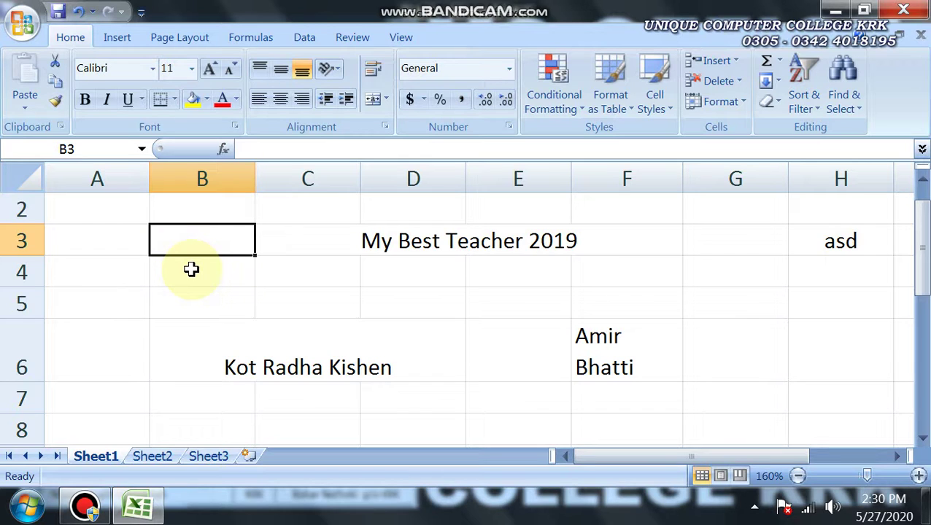
Enter the label My Hobby in cell B3
type("My Hobby")
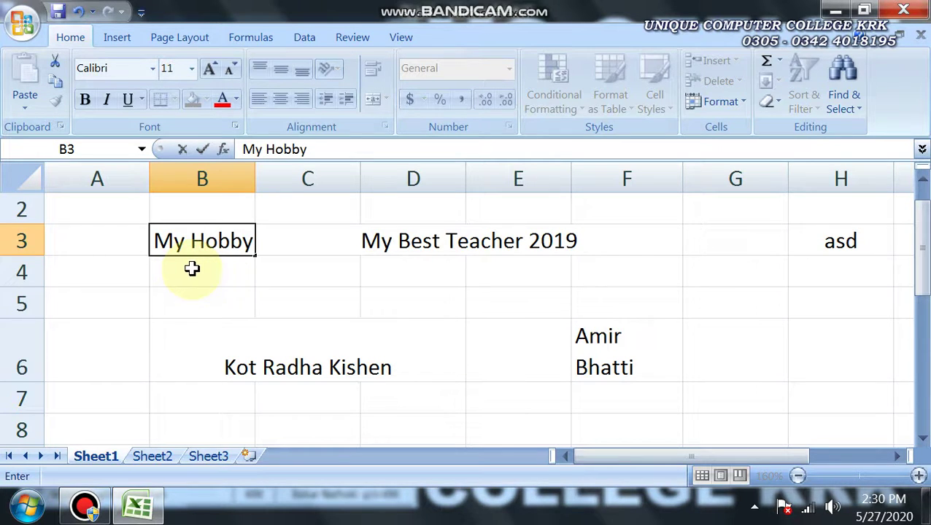
left_click(191, 269)
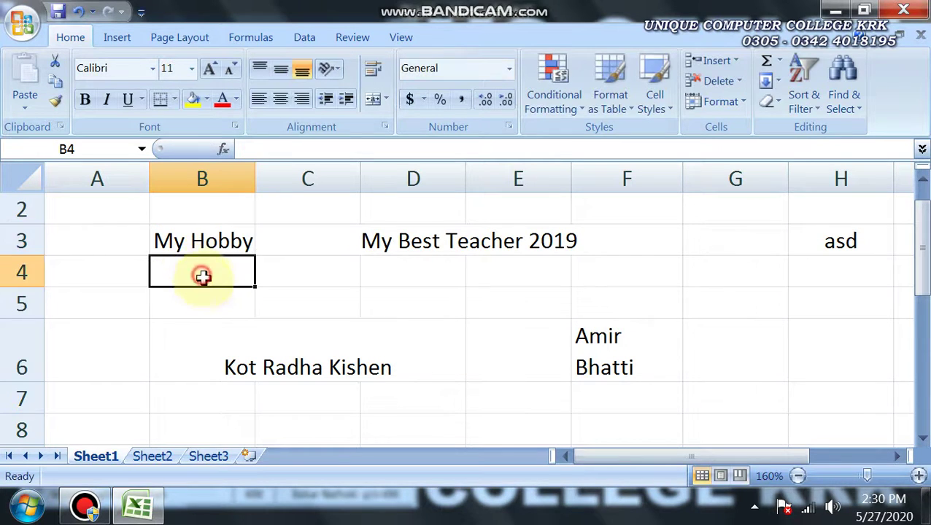
left_click(181, 239)
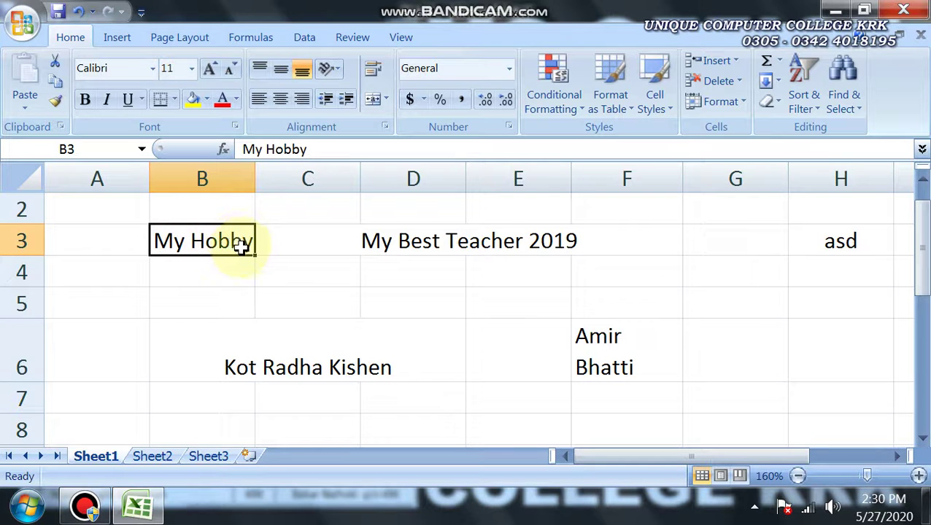
Narrow column B to about 7.73 and wrap My Hobby onto two lines
left_click(372, 77)
left_click(373, 73)
left_click(373, 77)
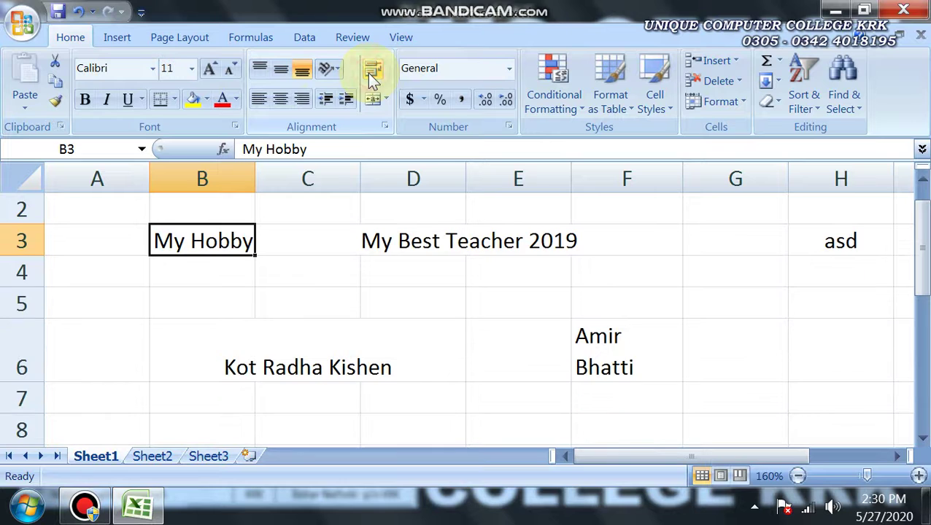
left_click_drag(254, 180, 262, 183)
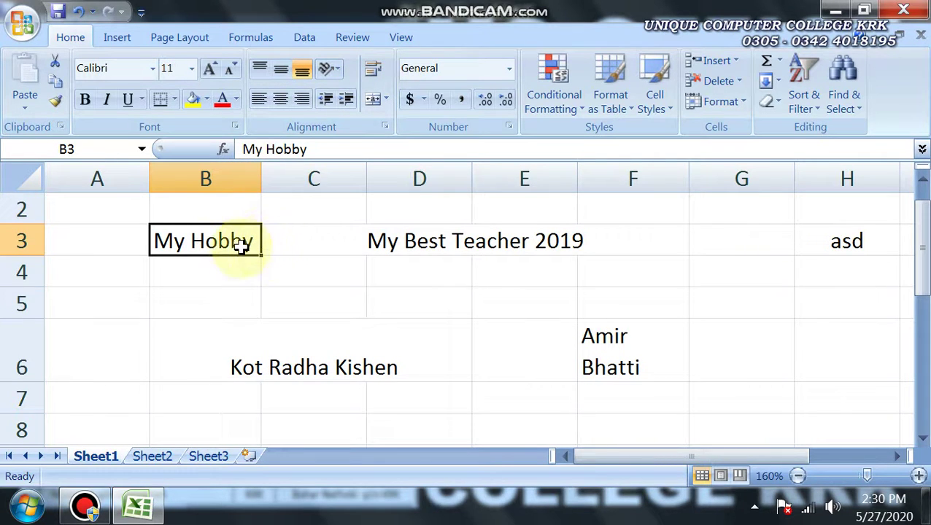
left_click(373, 76)
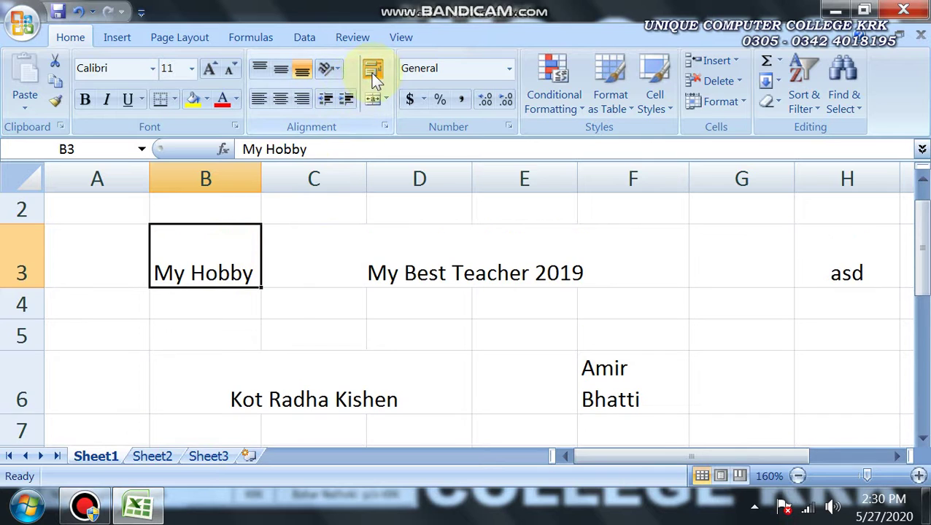
left_click(373, 76)
left_click(374, 76)
left_click(374, 76)
mouse_move(260, 176)
left_mouse_down()
mouse_move(245, 176)
mouse_move(249, 187)
left_mouse_up()
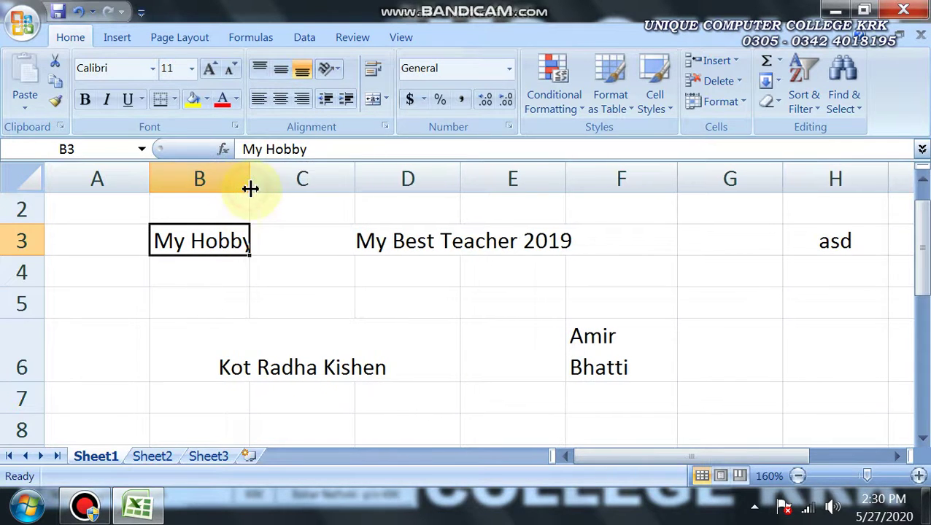
left_click(372, 69)
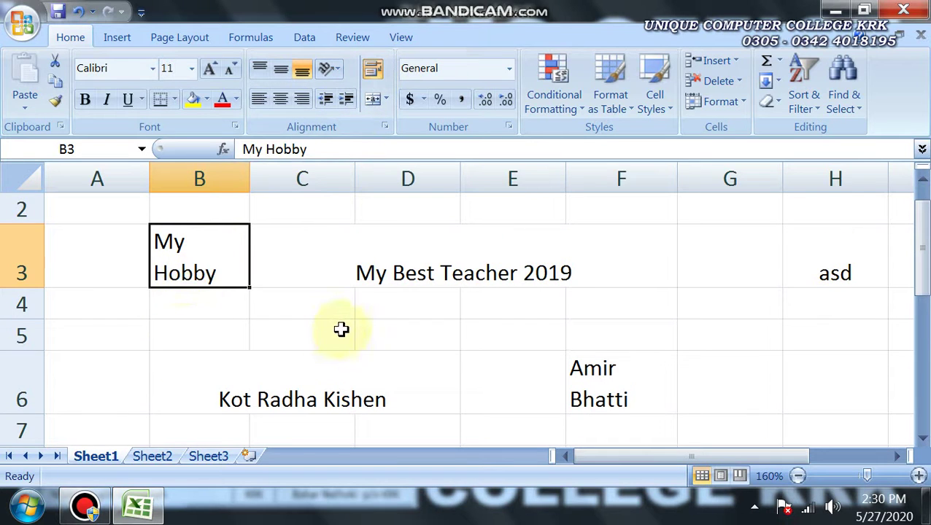
Scroll back and reselect B3 to check the two-line My Hobby label
left_click_drag(921, 270, 916, 325)
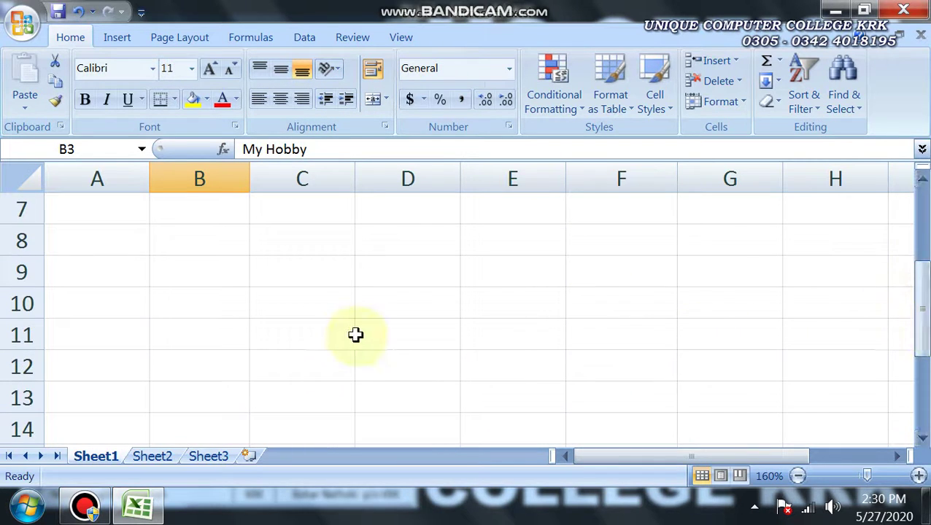
left_click_drag(177, 254, 266, 243)
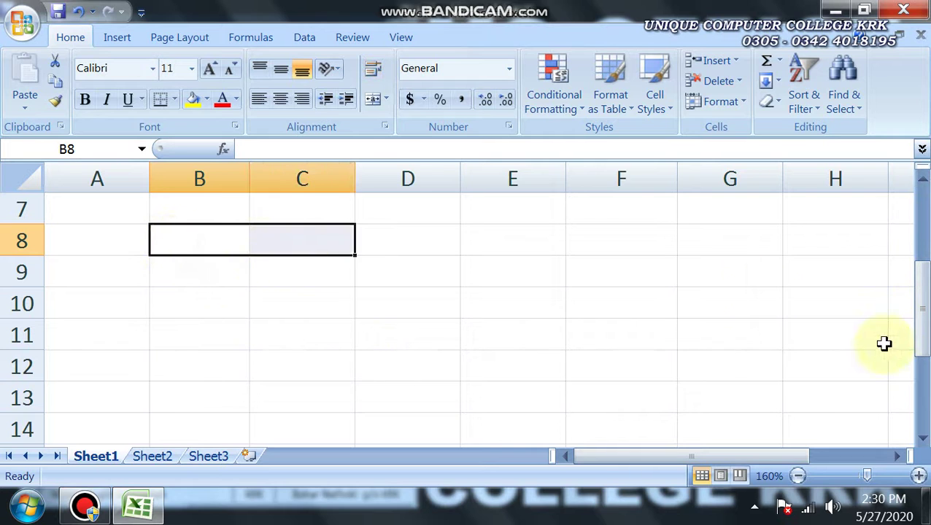
left_click_drag(926, 334, 910, 235)
left_click(216, 291)
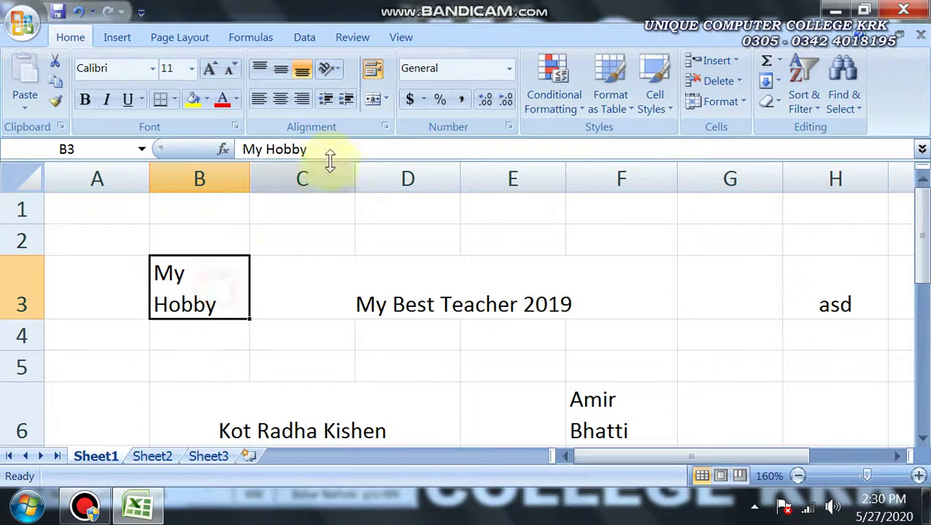
left_click(84, 508)
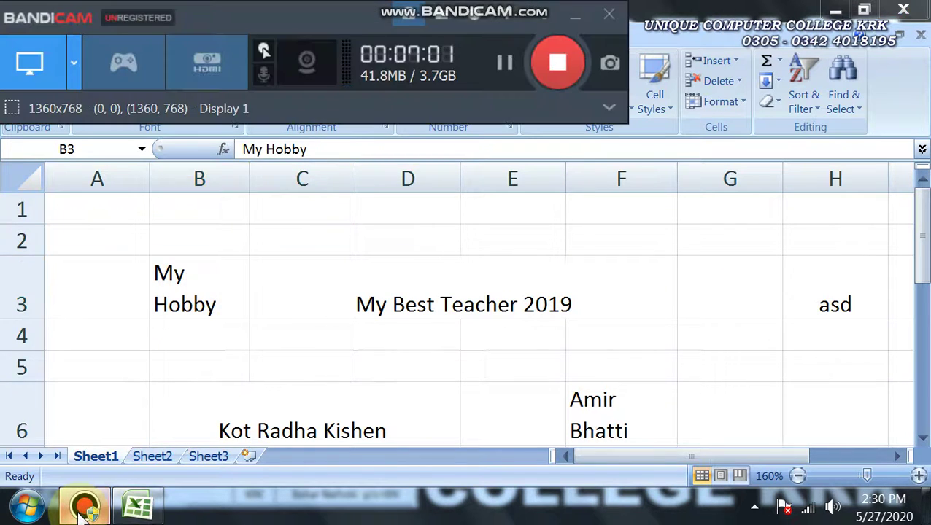
left_click(83, 509)
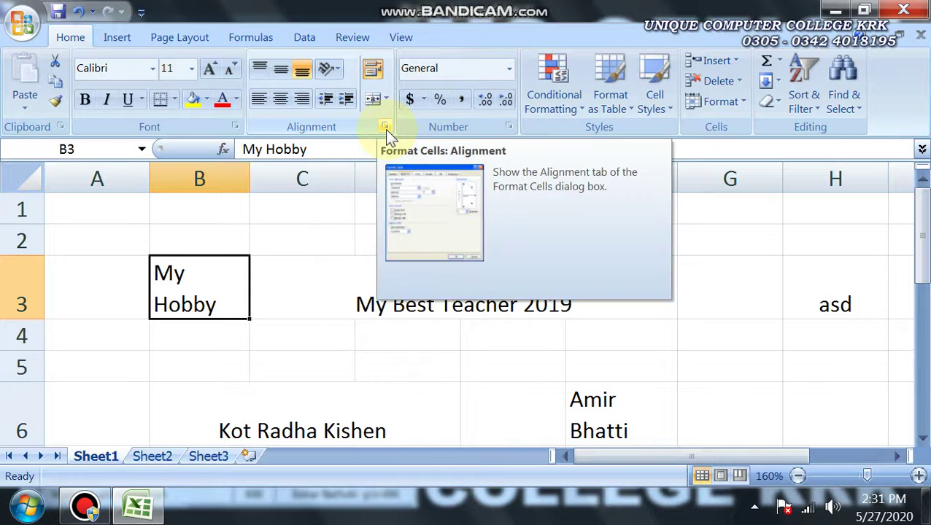
double_click(289, 285)
left_click(221, 290)
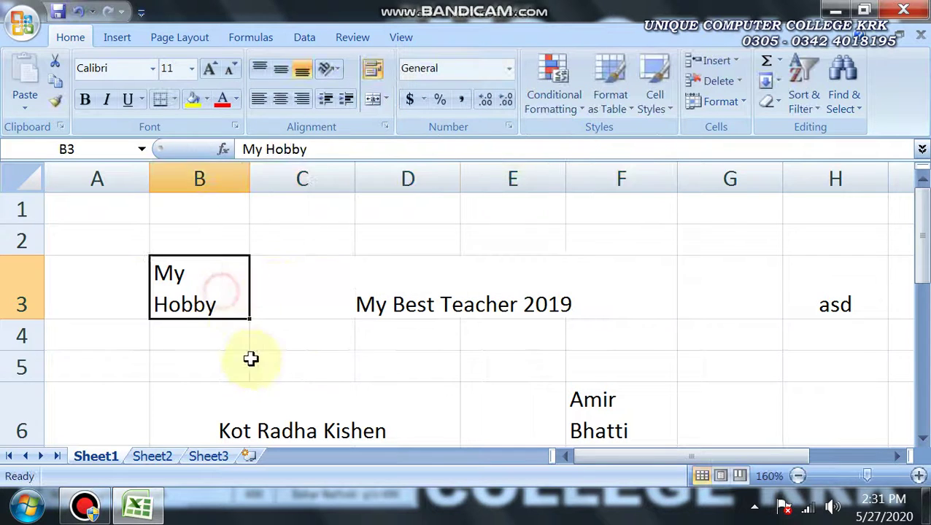
left_click(252, 359)
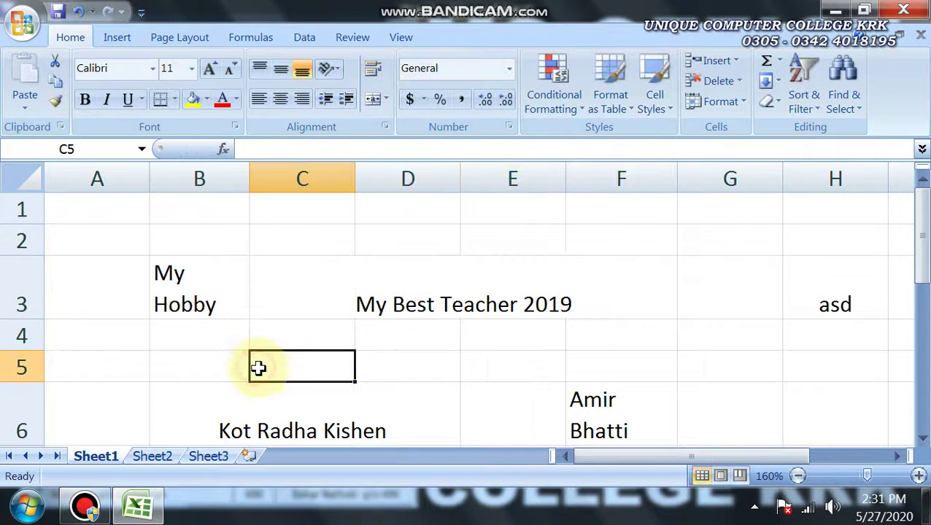
left_click(187, 276)
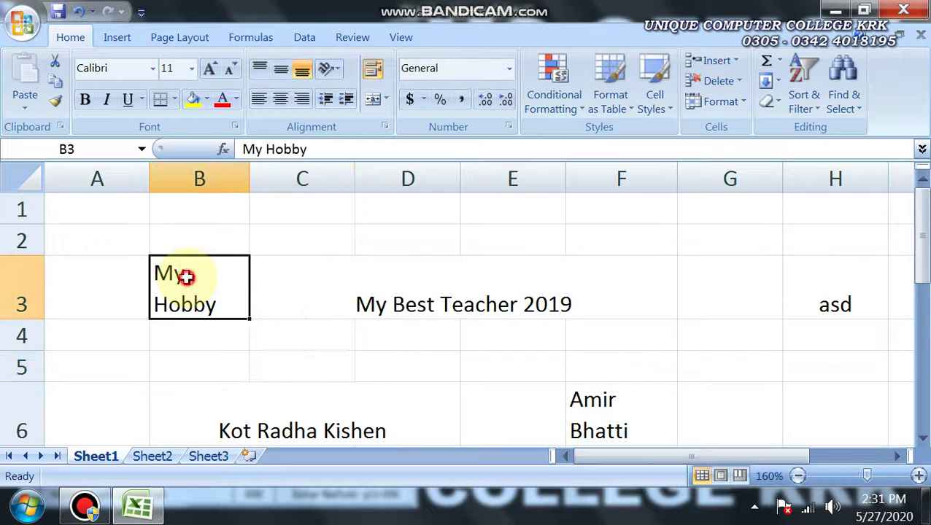
left_click(387, 128)
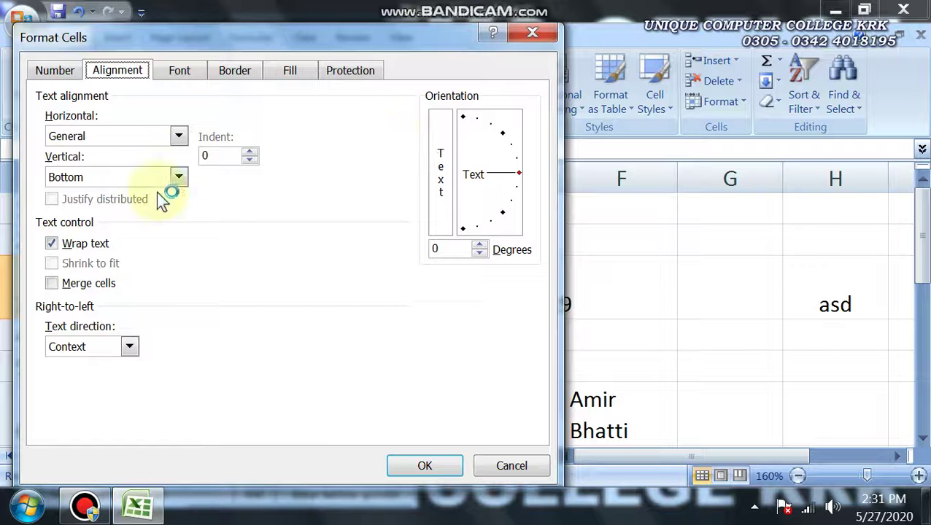
left_click_drag(191, 40, 324, 14)
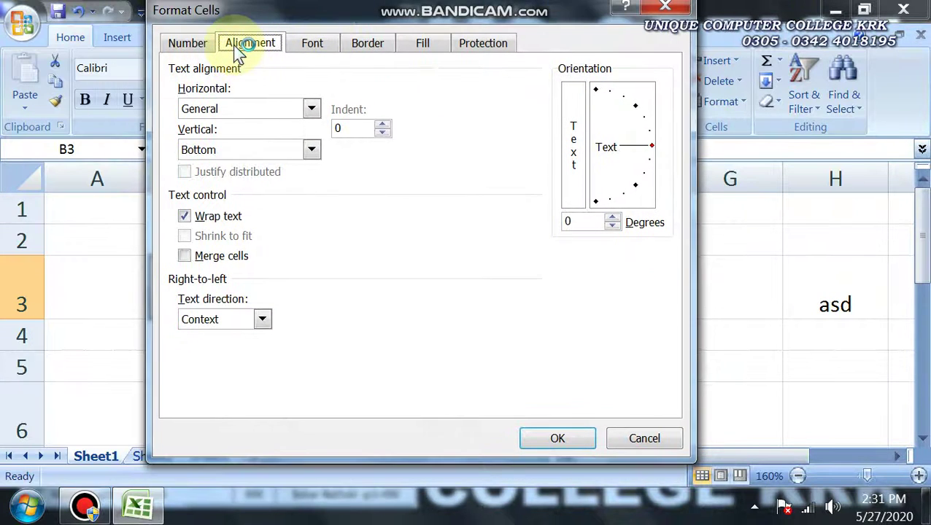
left_click(185, 218)
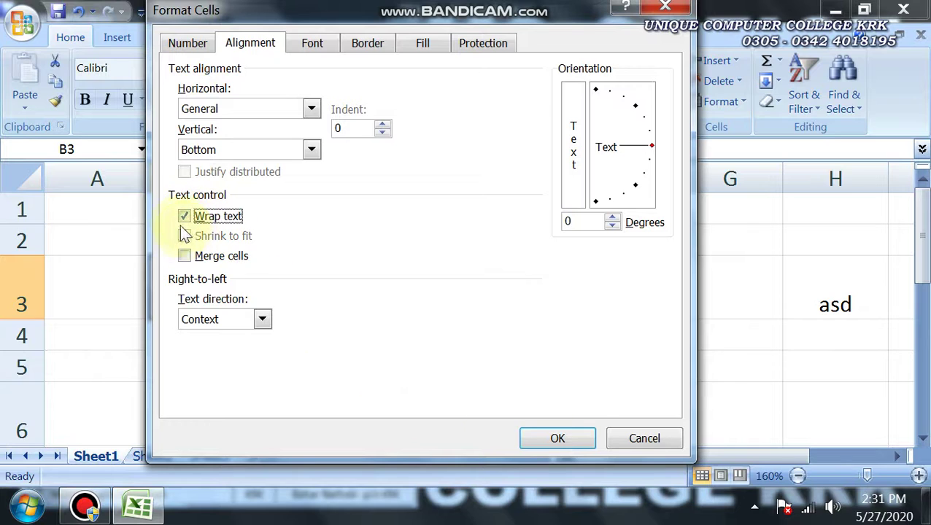
left_click(185, 217)
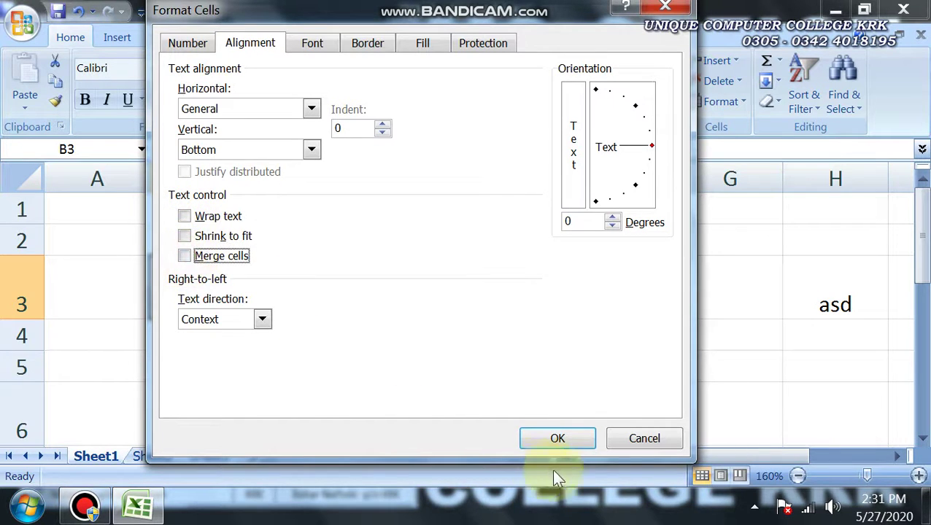
left_click(642, 439)
left_click_drag(921, 195, 921, 285)
left_click_drag(243, 273, 392, 272)
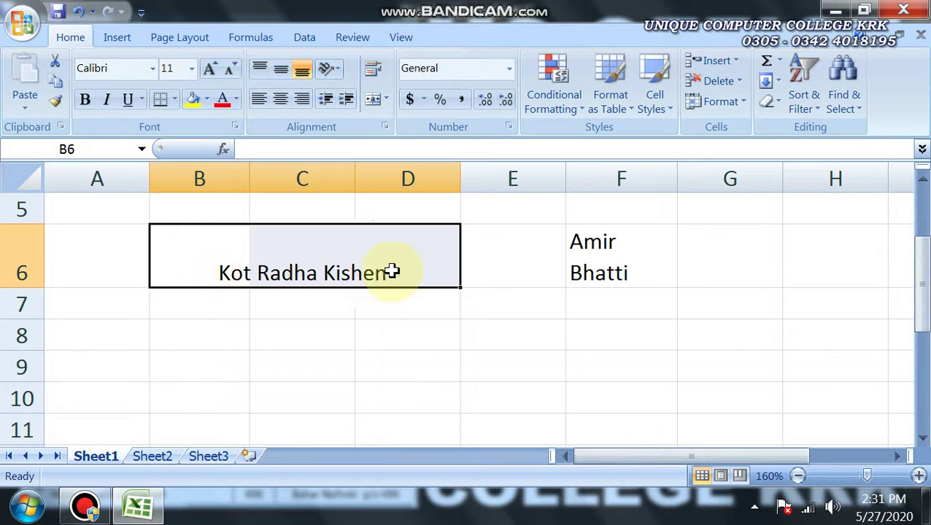
Unmerge the Kot Radha Kishen cells in B6:D6
left_click(385, 128)
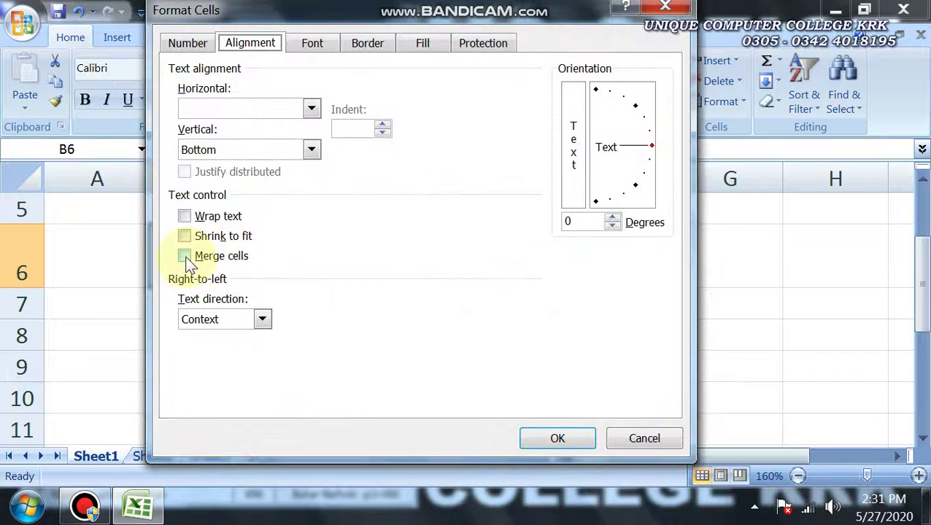
left_click(609, 440)
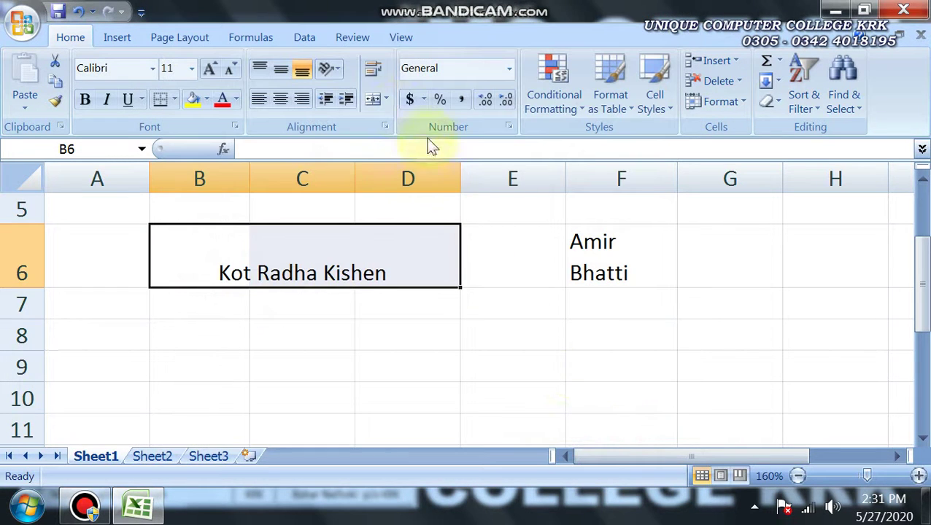
left_click(387, 99)
left_click(403, 186)
Re-merge B6:D6 with Kot Radha Kishen centred, then unmerge it again
left_click(307, 334)
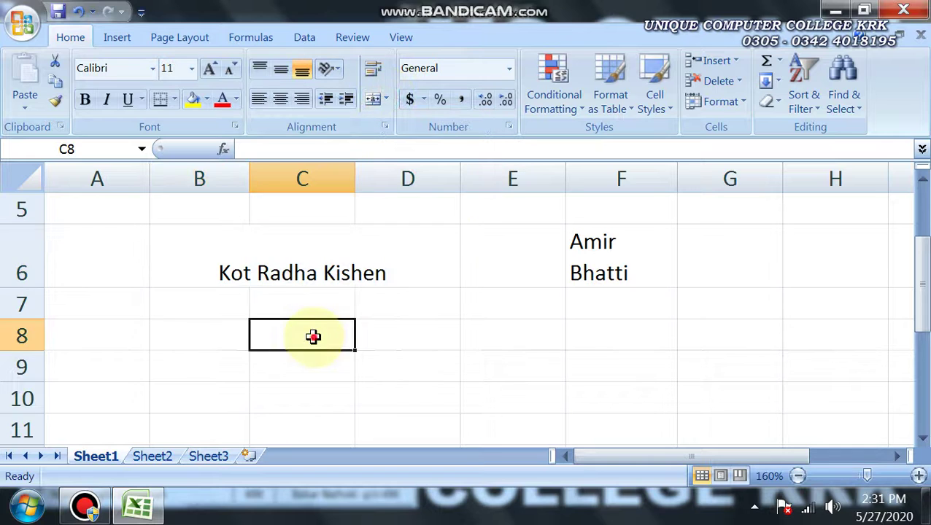
left_click(210, 278)
double_click(430, 265)
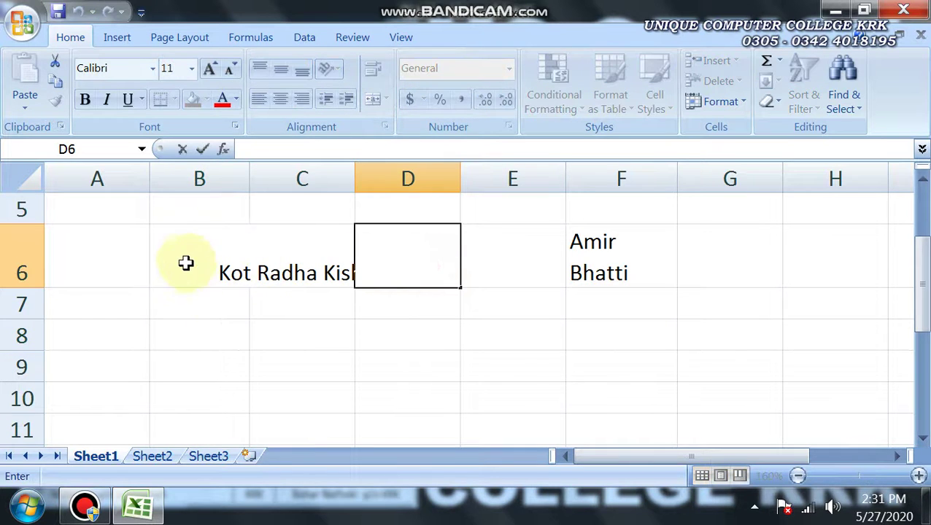
left_click_drag(185, 261, 358, 262)
left_click(378, 102)
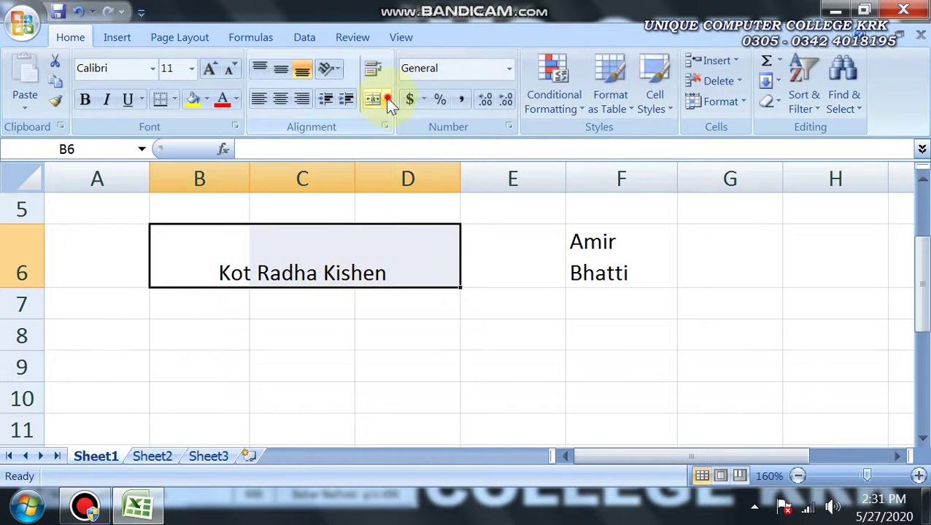
left_click(387, 100)
left_click(390, 194)
Select Kot Radha Kishen in C6, then select the merged My Best Teacher 2019 title
left_click(364, 310)
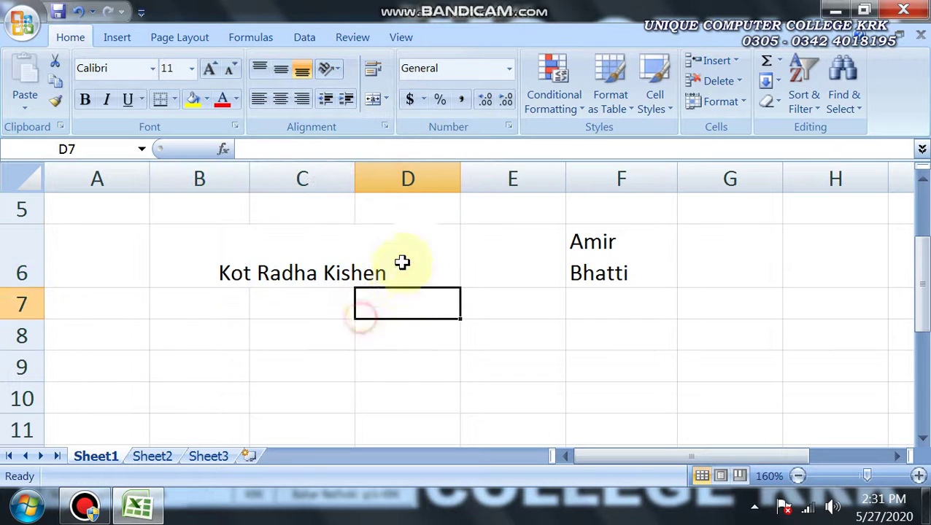
left_click(402, 263)
left_click(276, 264)
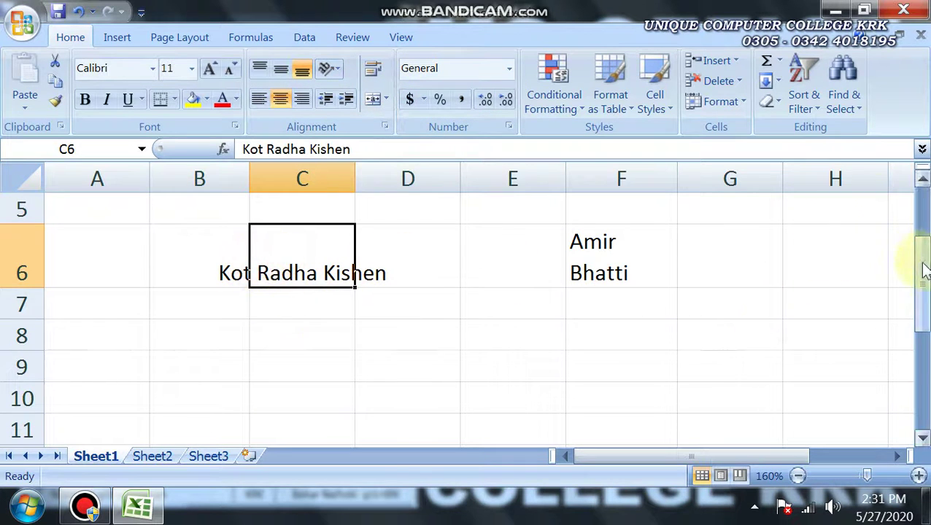
scroll(925, 270, "up", 2)
left_click(414, 297)
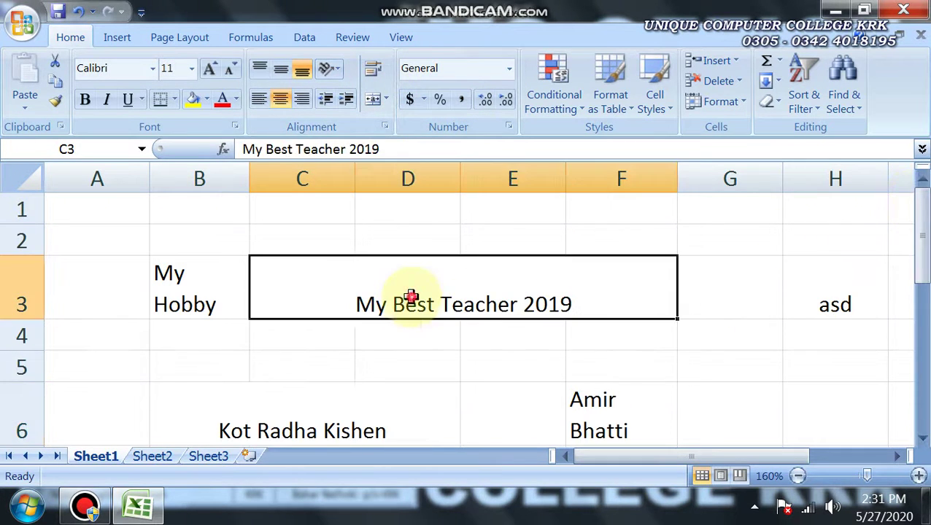
Unwrap My Hobby in B3 and wrap Kot Radha Kishen in C6 onto several lines
left_click(183, 287)
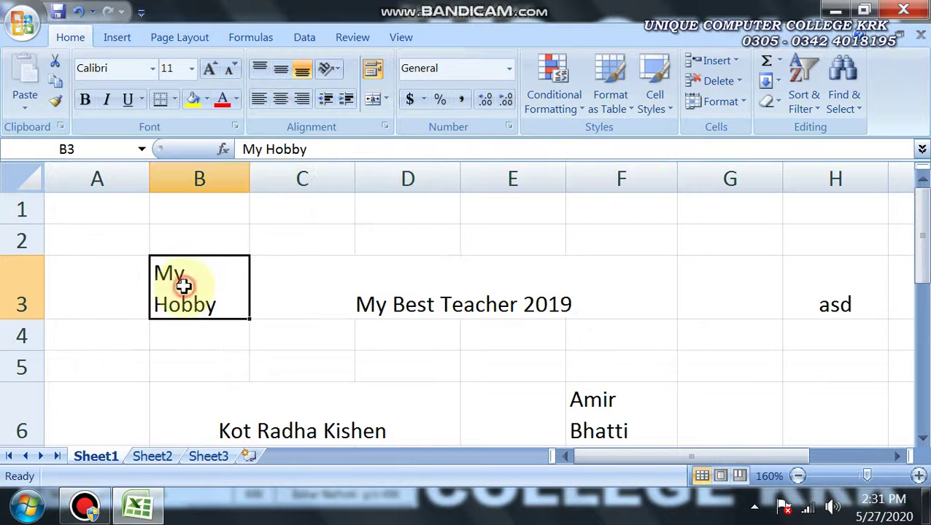
left_click(372, 69)
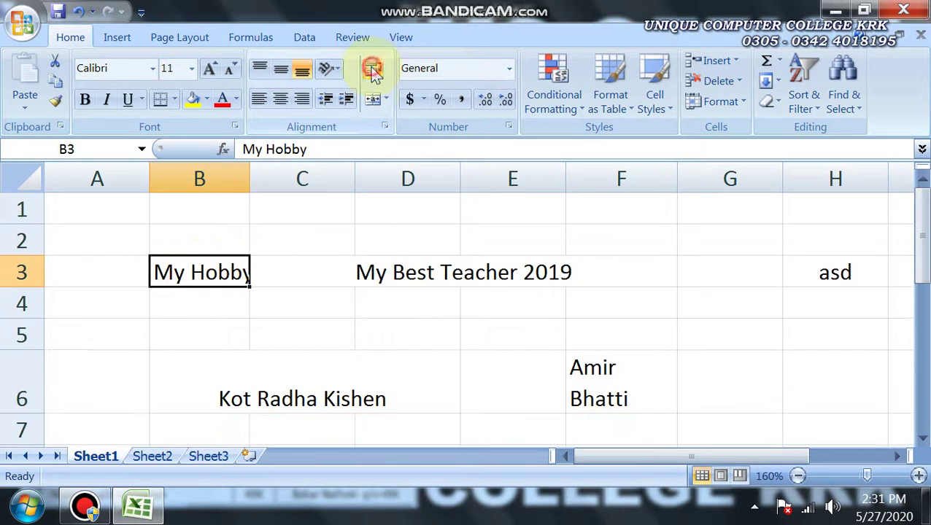
left_click(338, 385)
left_click(372, 71)
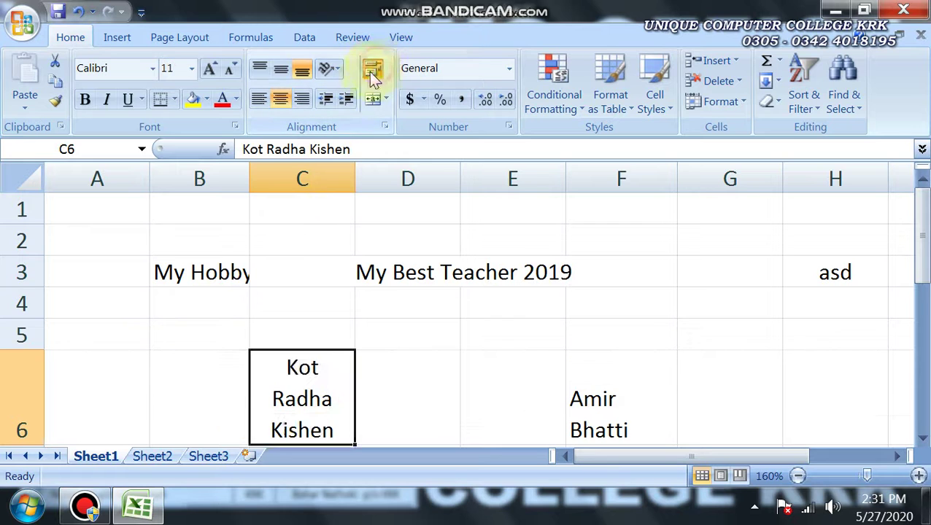
Unmerge the C3:F3 title and delete My Hobby from B3
left_click(376, 267)
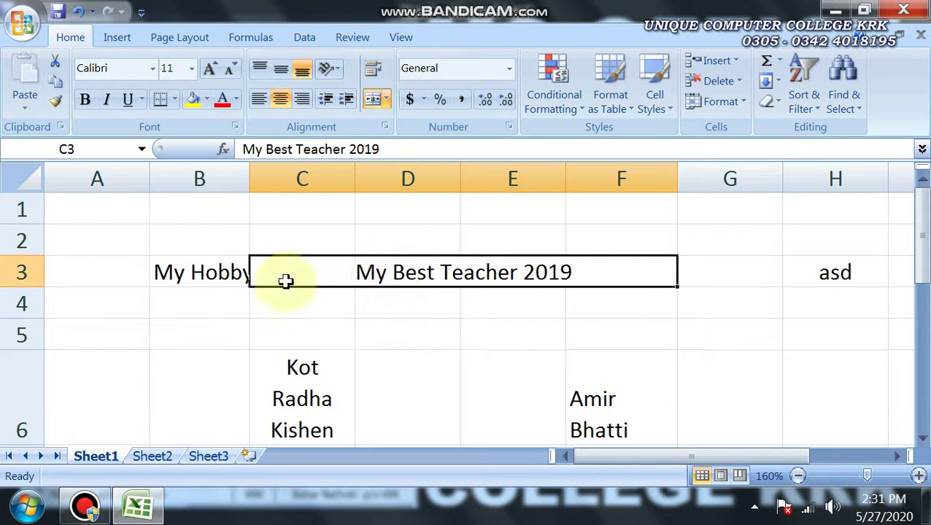
left_click(388, 100)
left_click(399, 186)
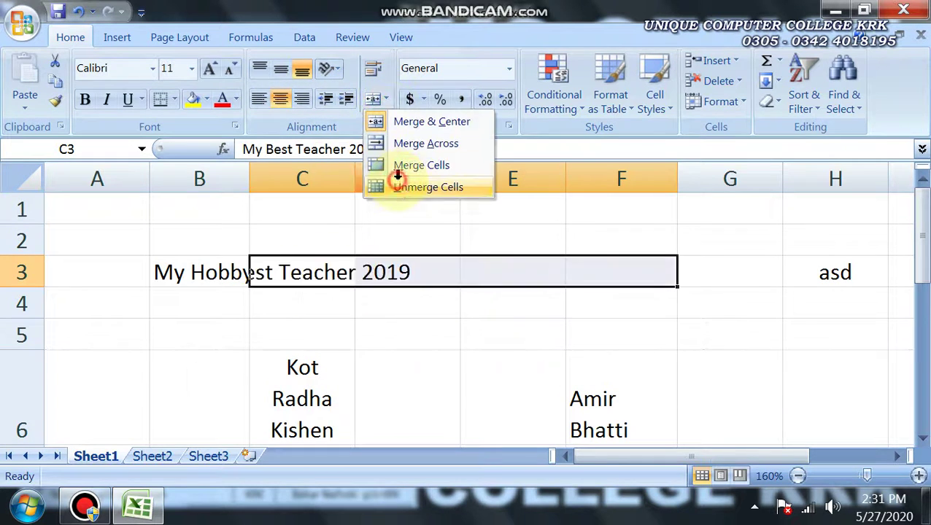
left_click(200, 271)
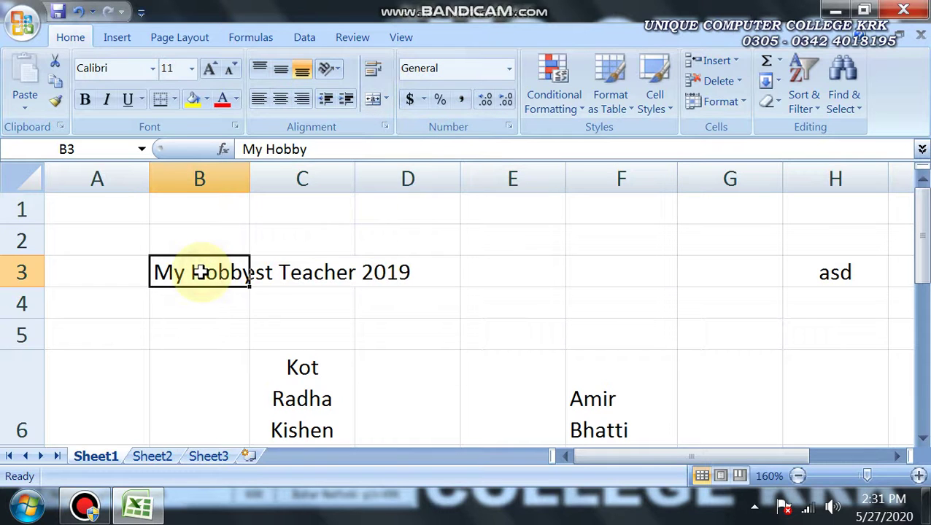
key("Delete")
Merge B3:D3 with the title centred through Format Cells
left_click(203, 336)
left_click_drag(219, 270, 386, 270)
left_click(318, 339)
left_click_drag(199, 272, 385, 270)
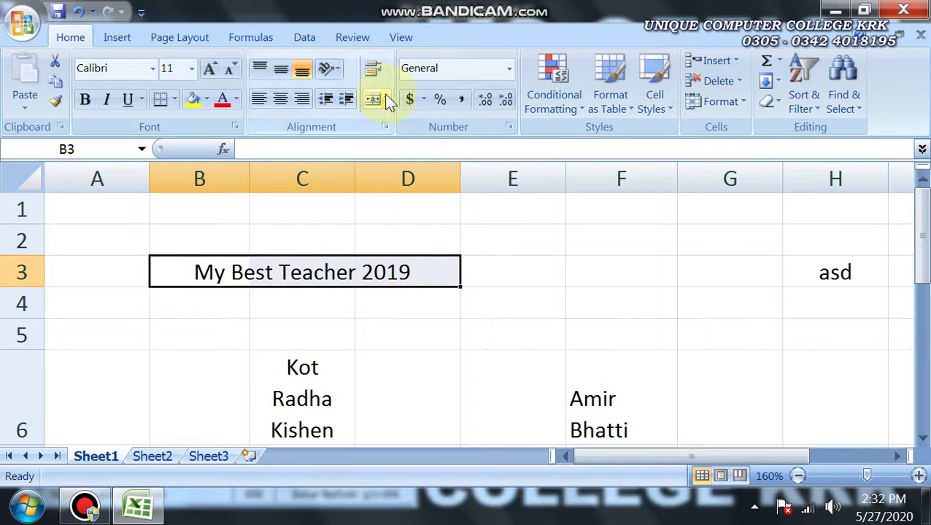
left_click(386, 127)
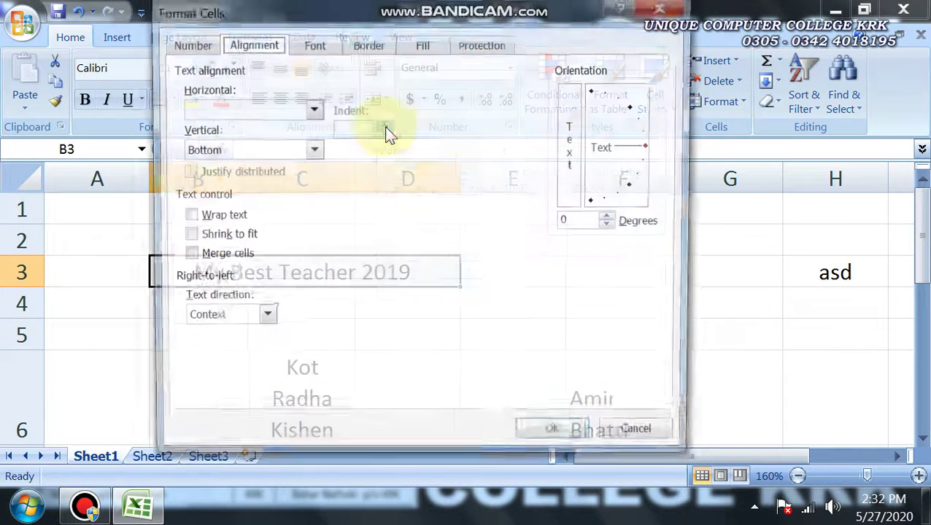
left_click(205, 258)
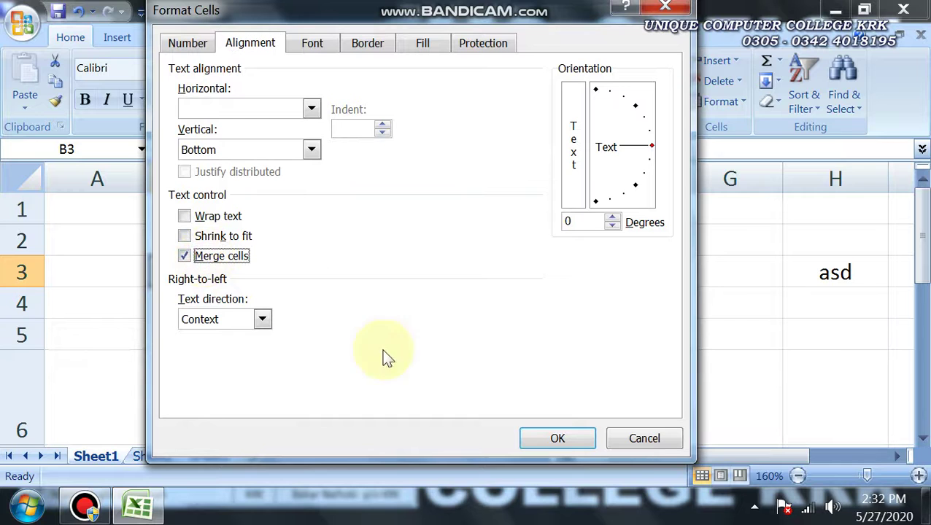
left_click(554, 439)
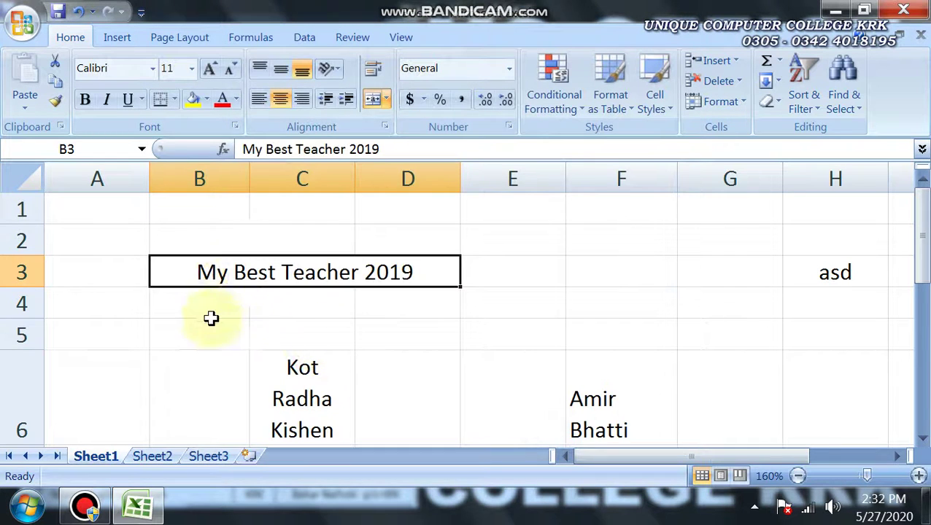
Undo the B3:D3 merge, leaving the alignment settings unchanged
left_click(271, 328)
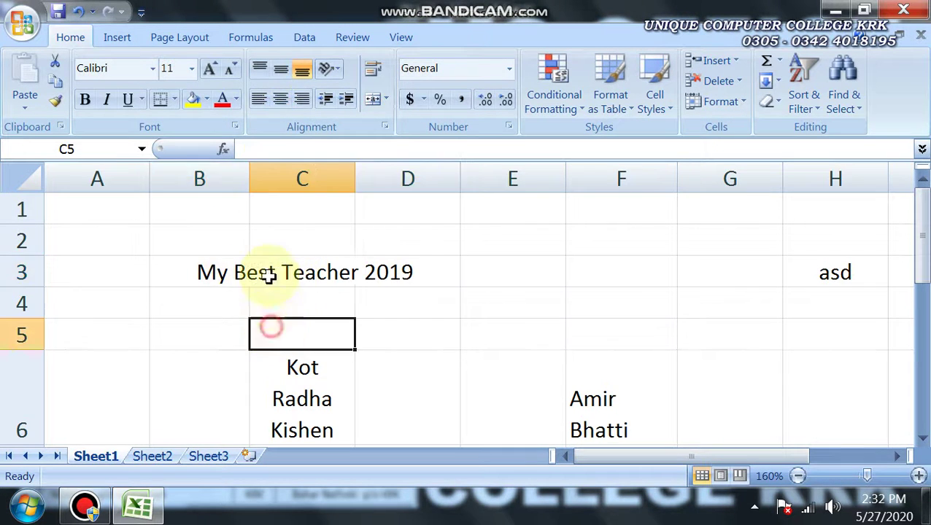
left_click(269, 273)
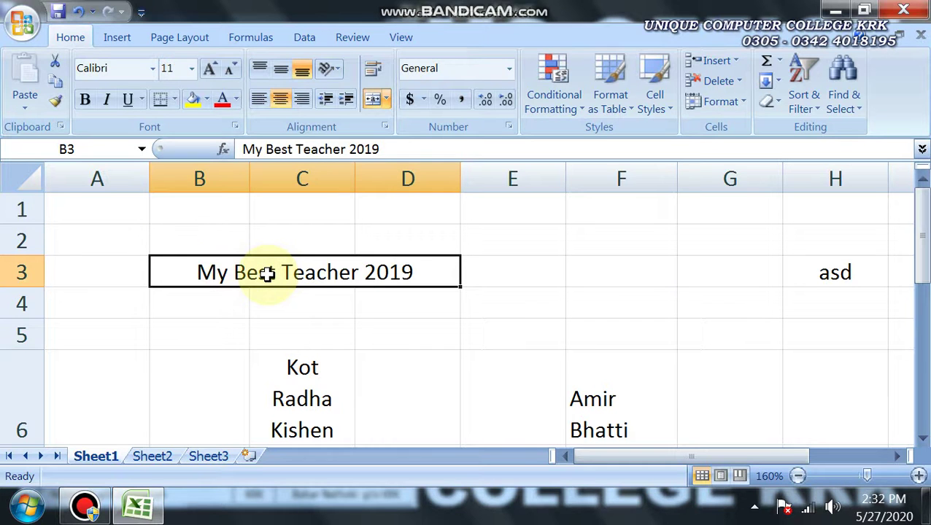
key("ctrl+z")
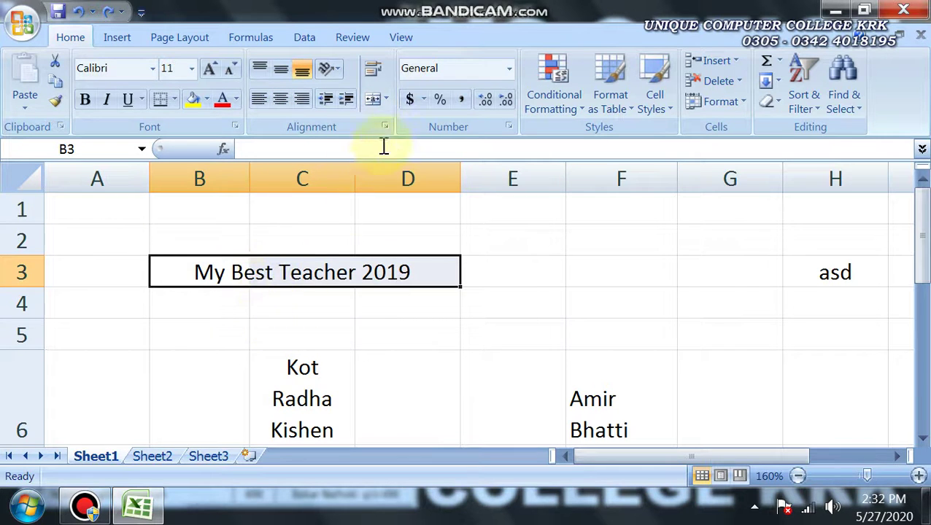
left_click(386, 127)
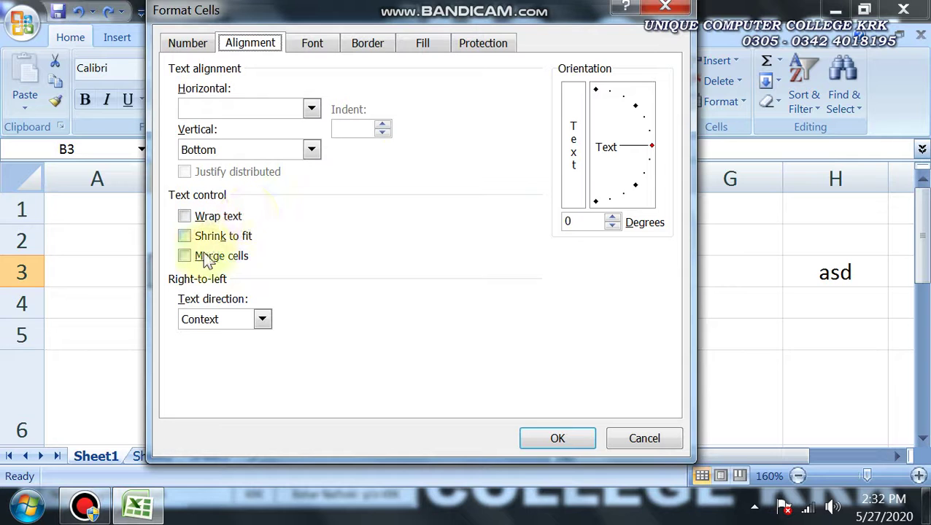
left_click(618, 440)
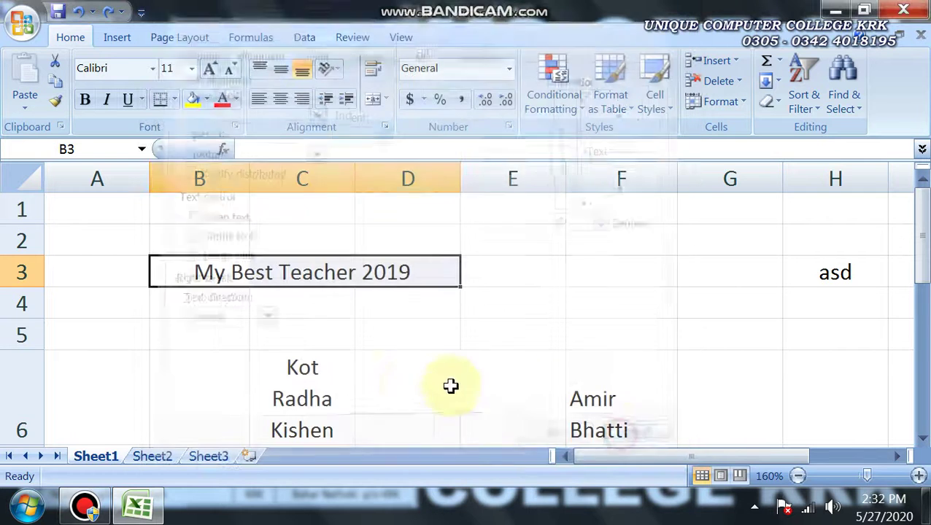
left_click(322, 322)
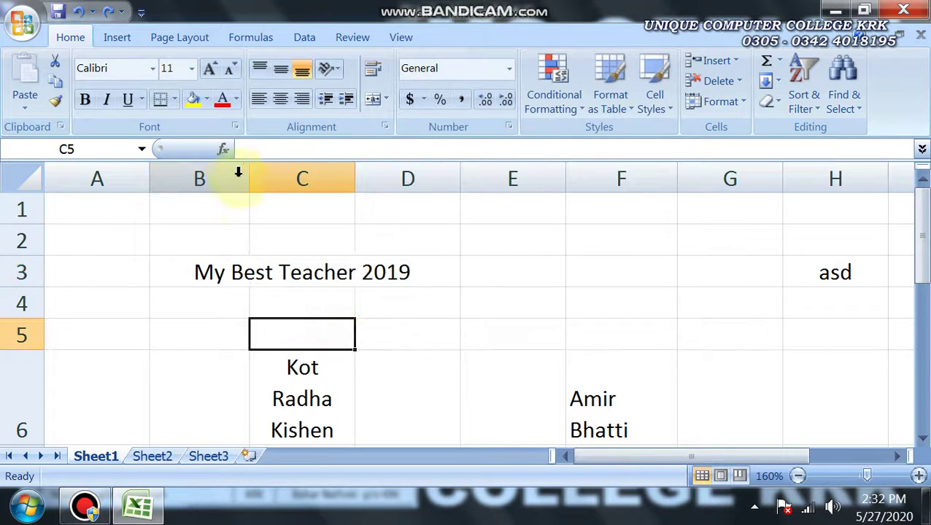
Widen column B and reselect B3:D3 for the title
left_click_drag(250, 180, 287, 182)
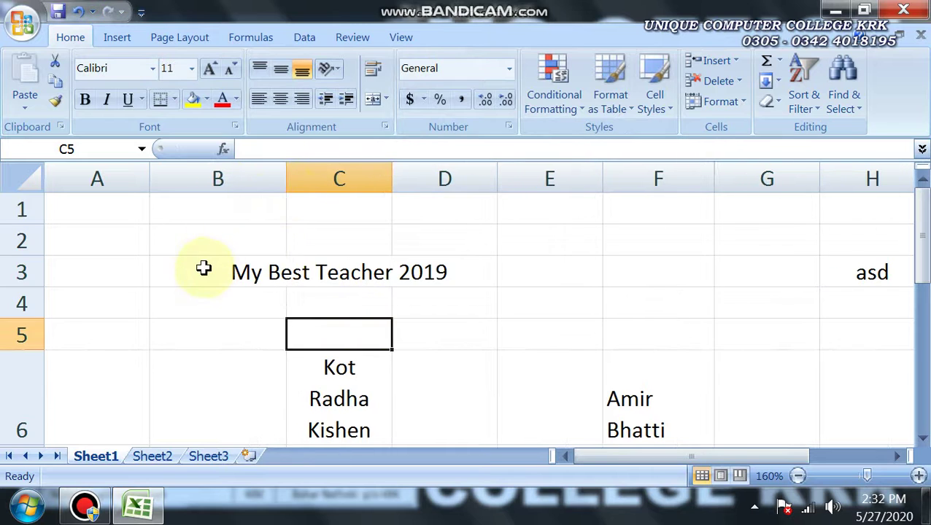
left_click_drag(203, 268, 443, 277)
left_click(291, 301)
left_click_drag(224, 270, 414, 274)
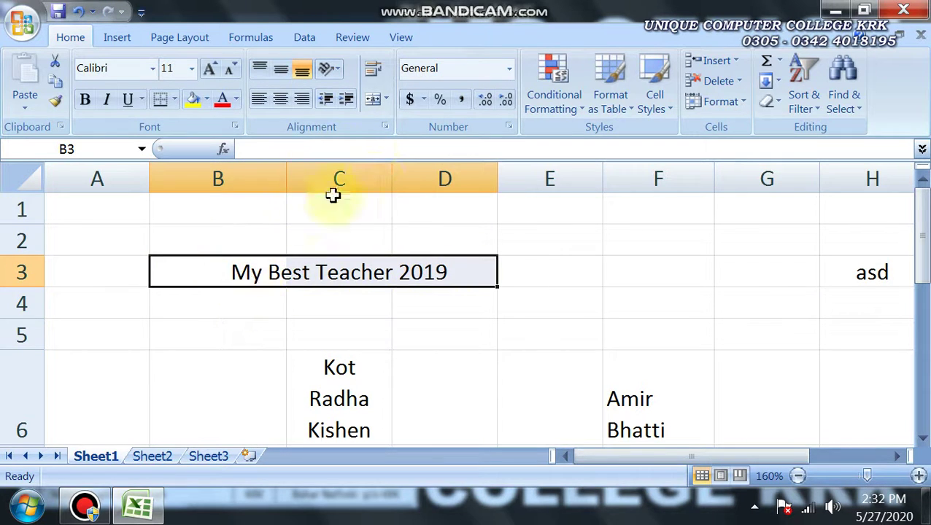
left_click(387, 100)
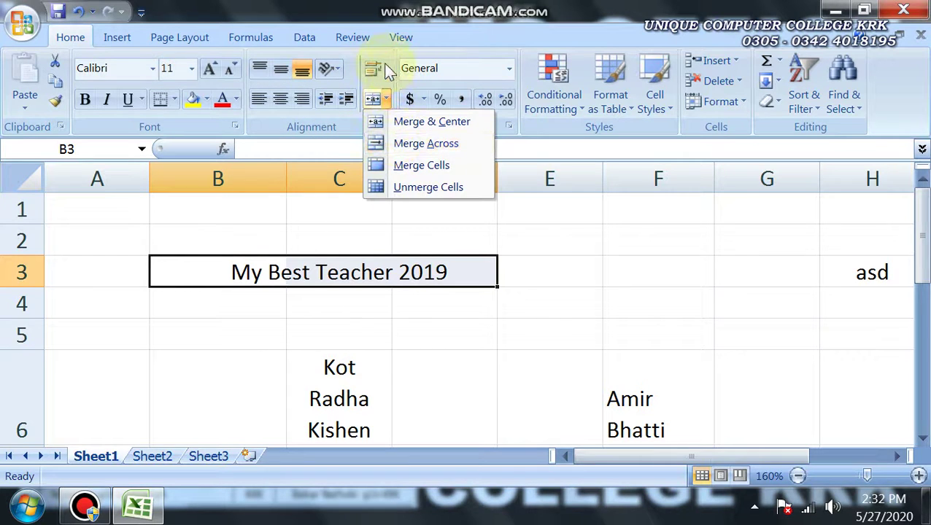
Shrink the My Best Teacher 2019 title to fit the merged B3:D3 cells
left_click(338, 131)
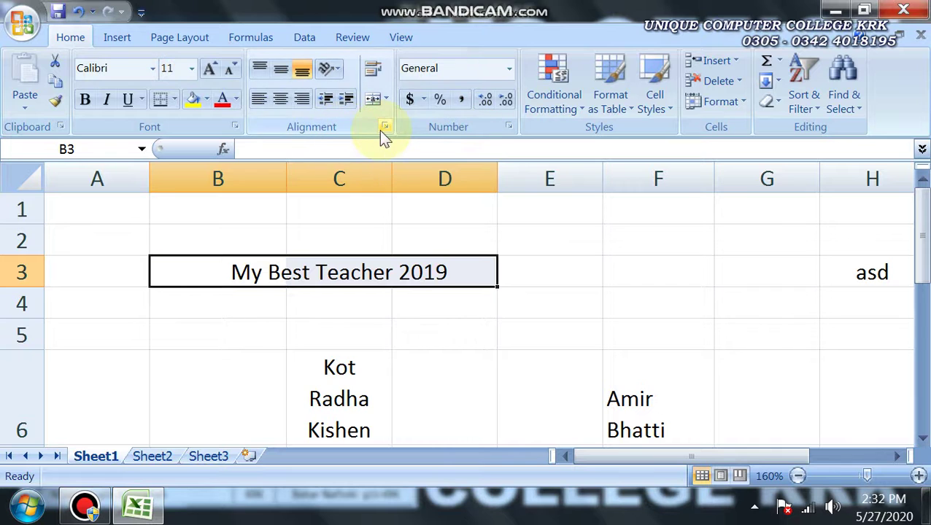
left_click(382, 130)
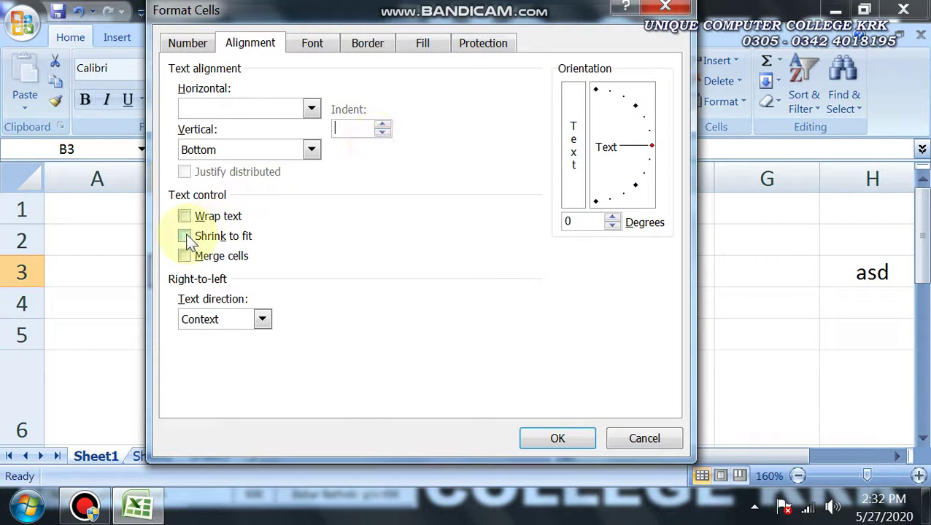
left_click(186, 238)
left_click(548, 431)
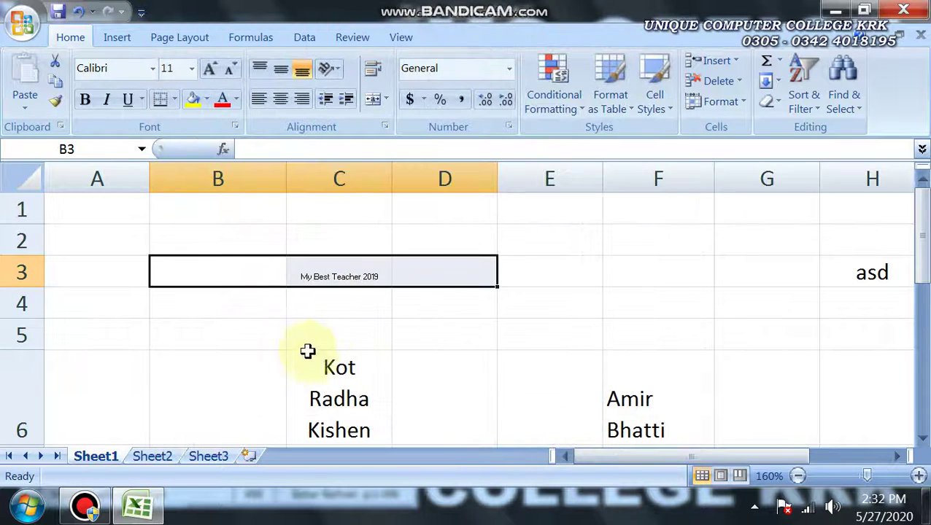
left_click(307, 350)
left_click(309, 278)
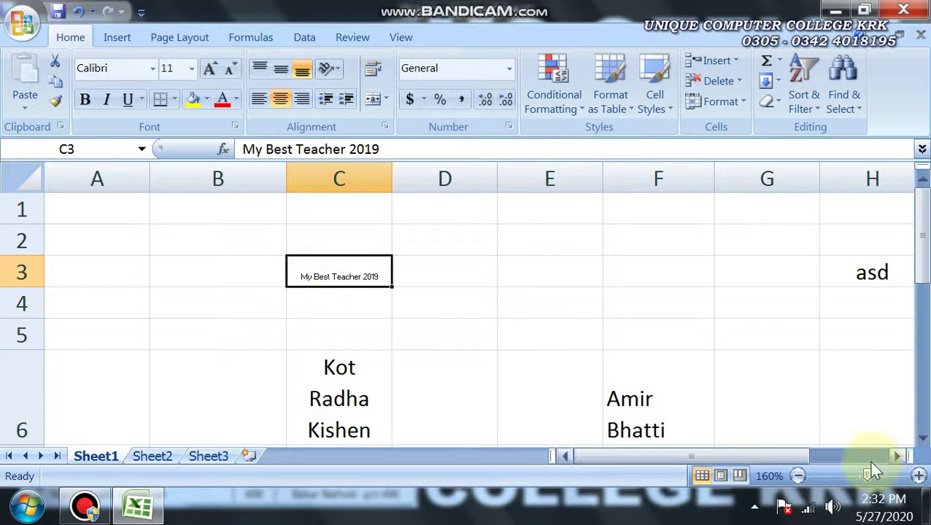
Zoom in on the shrunk title, then undo to restore it at full size
left_click(918, 476)
left_click(919, 476)
left_click(919, 476)
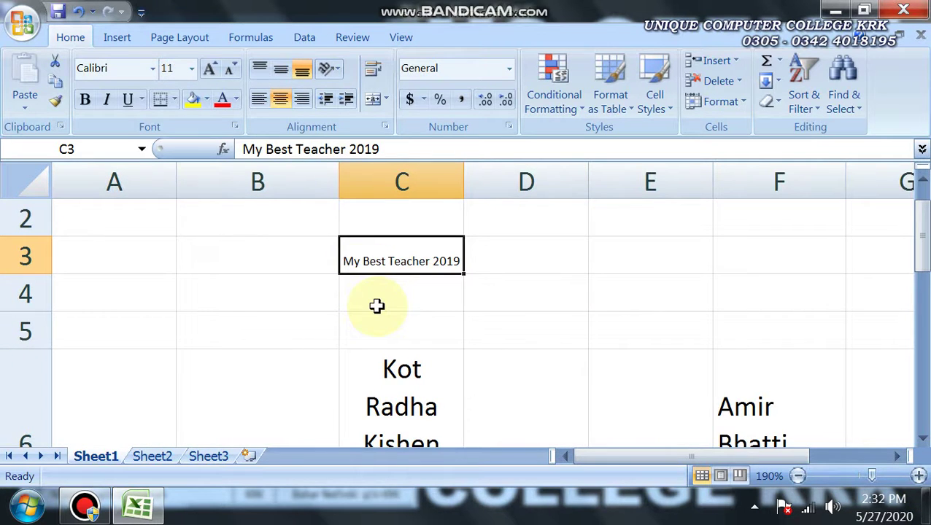
scroll(377, 306, "down", 1, "ctrl")
scroll(377, 306, "down", 2, "ctrl")
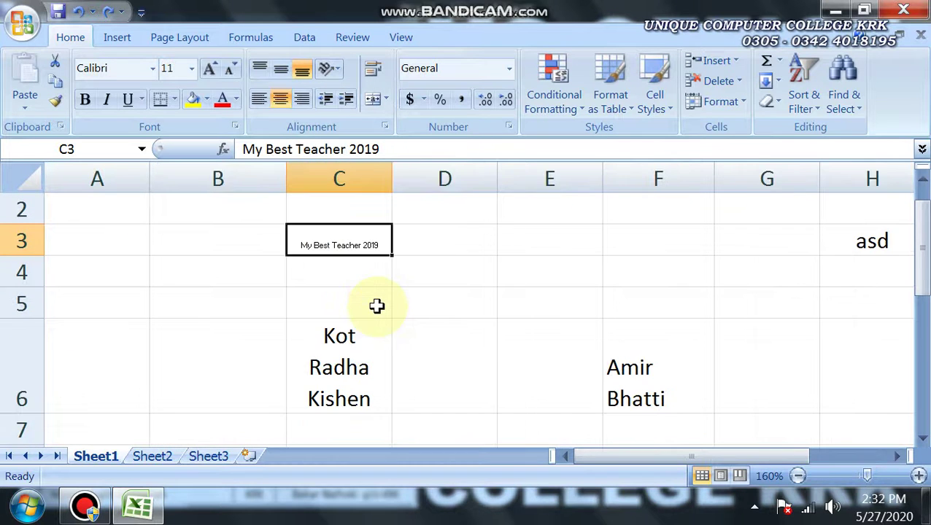
key("ctrl+z")
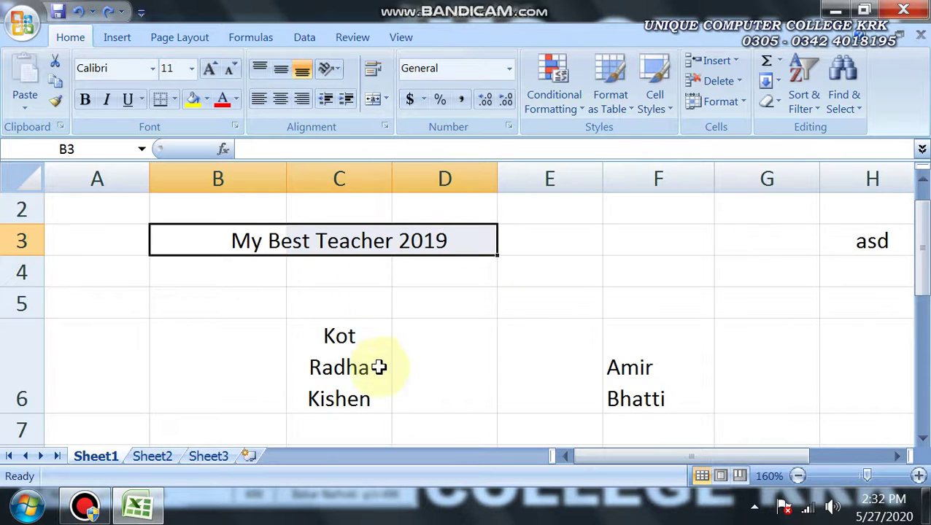
left_click(640, 376)
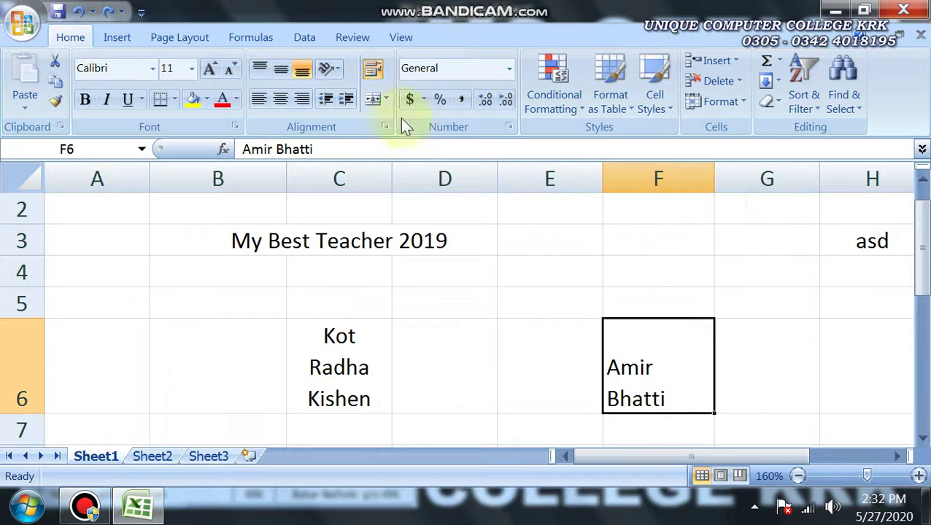
left_click(373, 73)
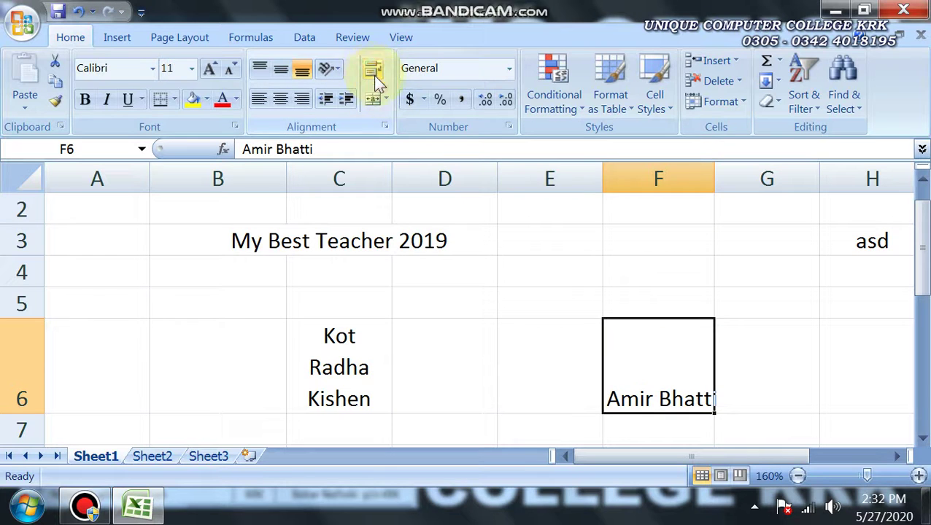
double_click(713, 180)
left_click(22, 426)
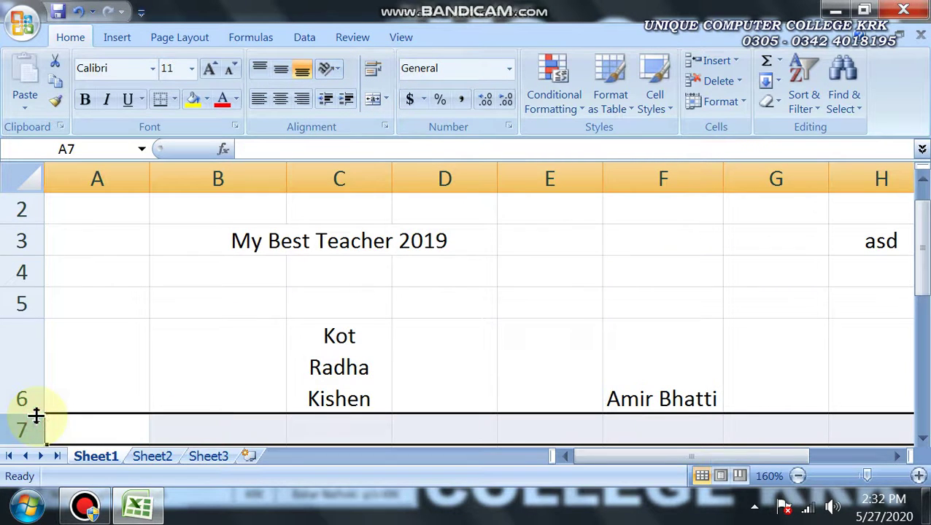
left_click_drag(36, 415, 38, 380)
left_click(649, 339)
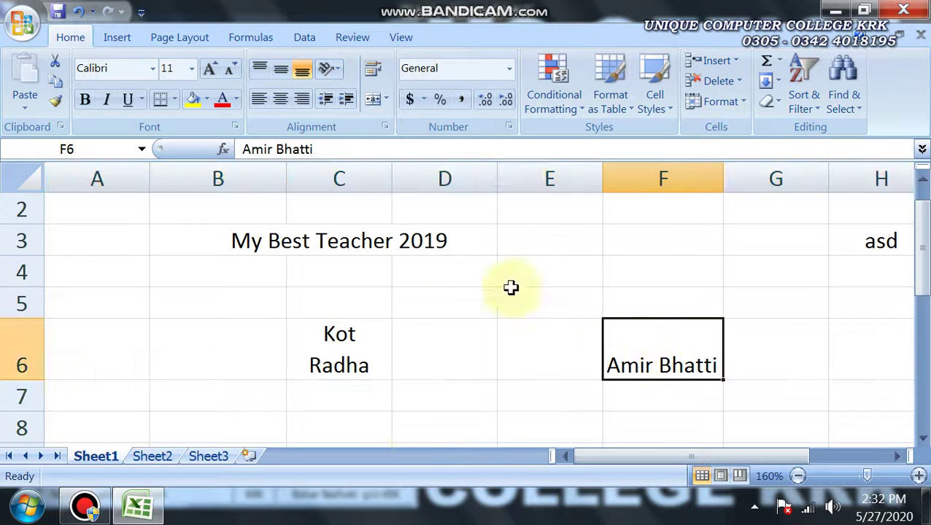
left_click_drag(724, 179, 706, 181)
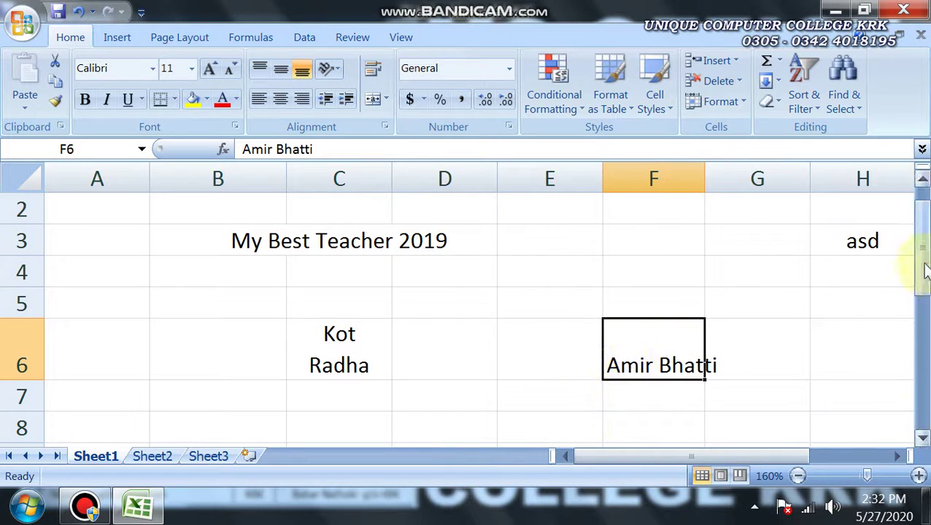
left_click_drag(924, 270, 921, 289)
left_click(100, 504)
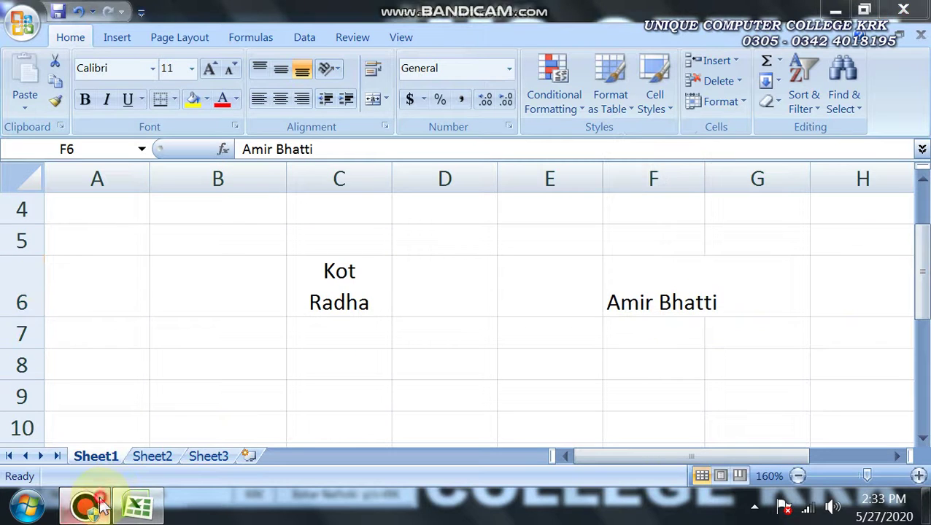
left_click(101, 505)
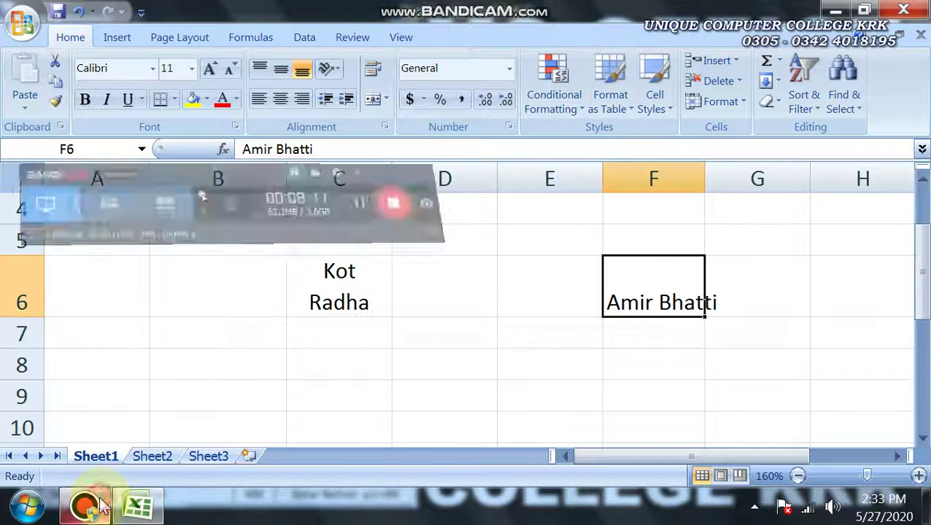
left_click(384, 127)
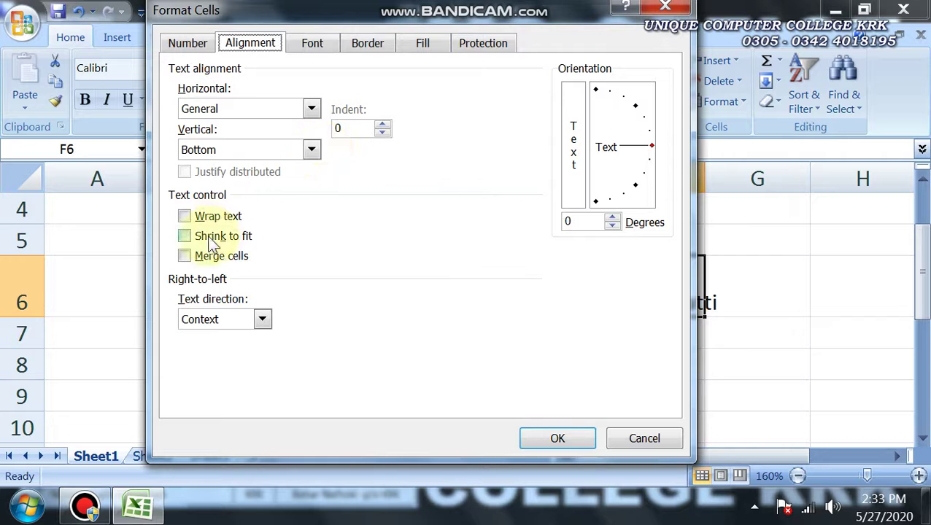
left_click(208, 237)
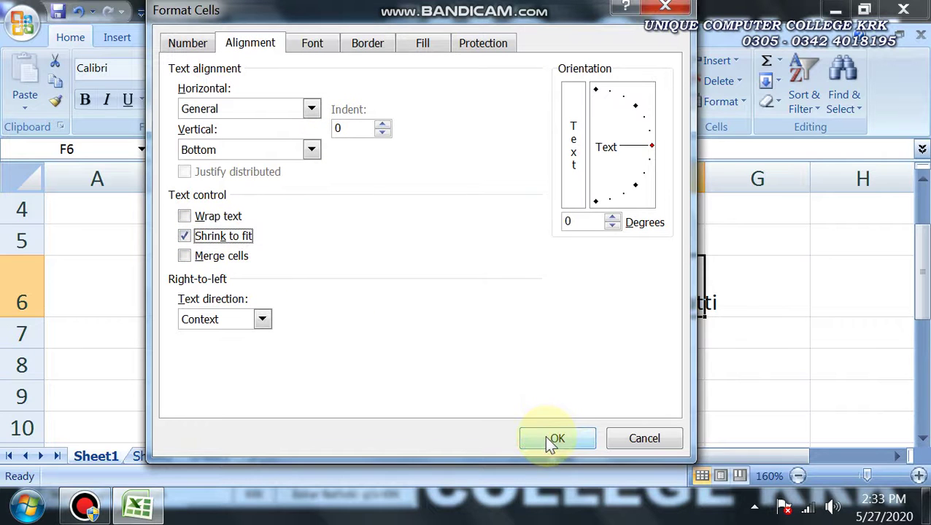
left_click(553, 440)
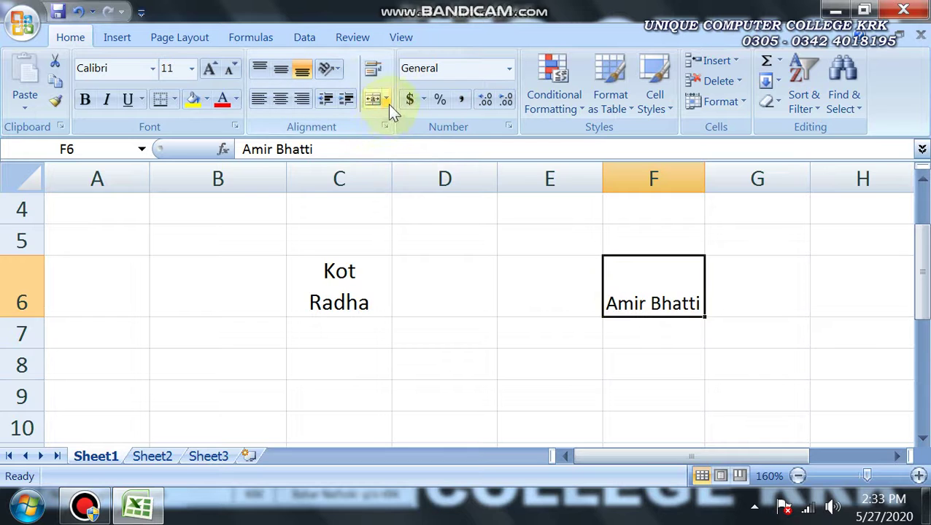
left_click(385, 128)
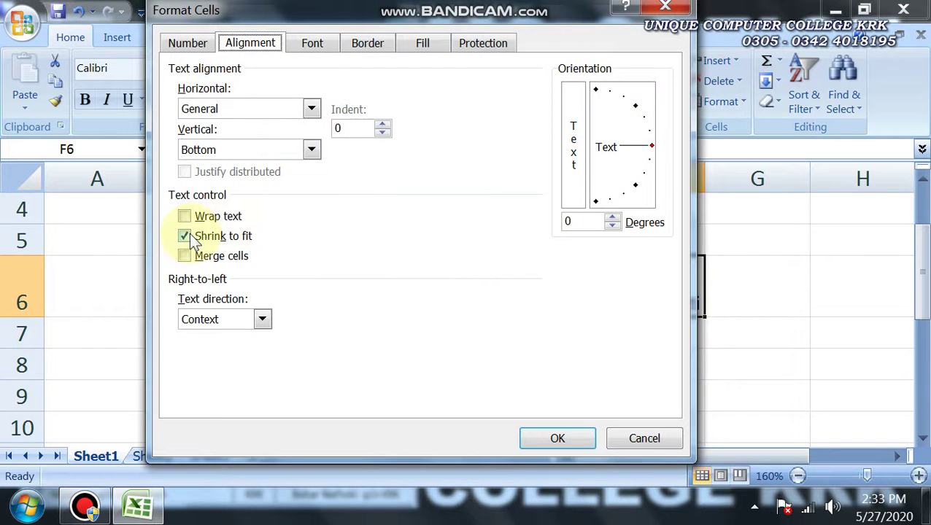
left_click(191, 238)
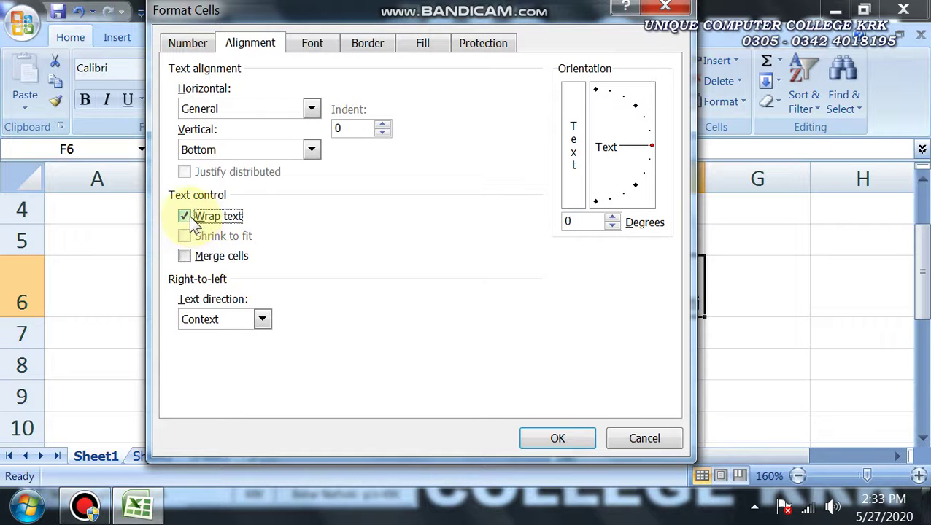
left_click(557, 438)
left_click(551, 429)
left_click(644, 301)
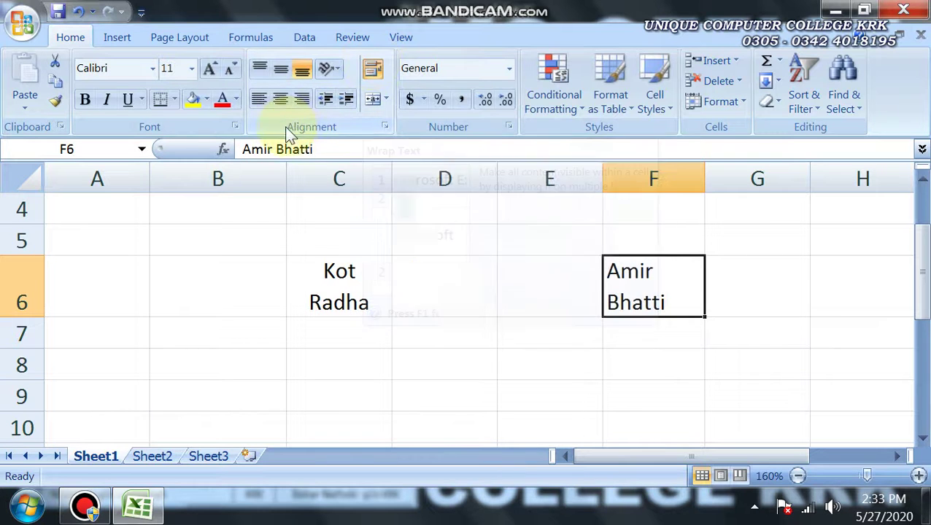
Turn off Wrap text and turn Shrink to fit back on for F6
left_click(384, 127)
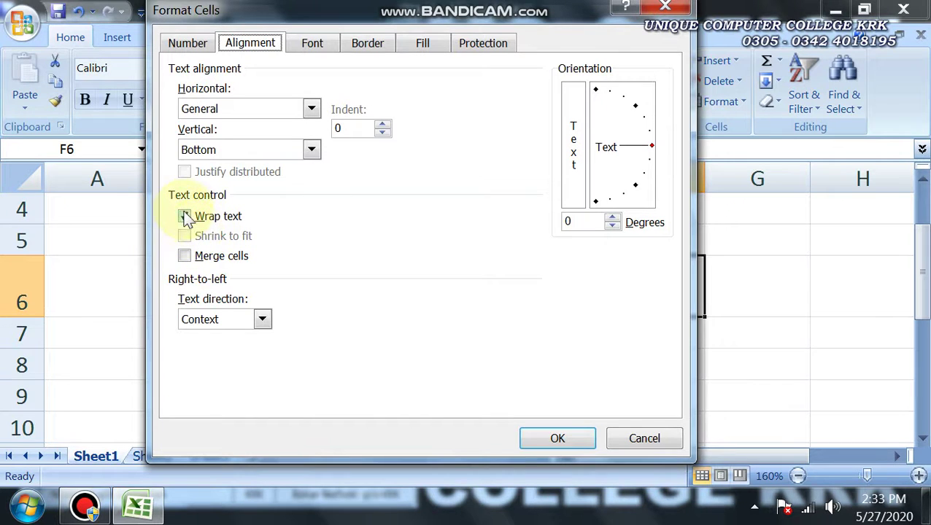
left_click(185, 217)
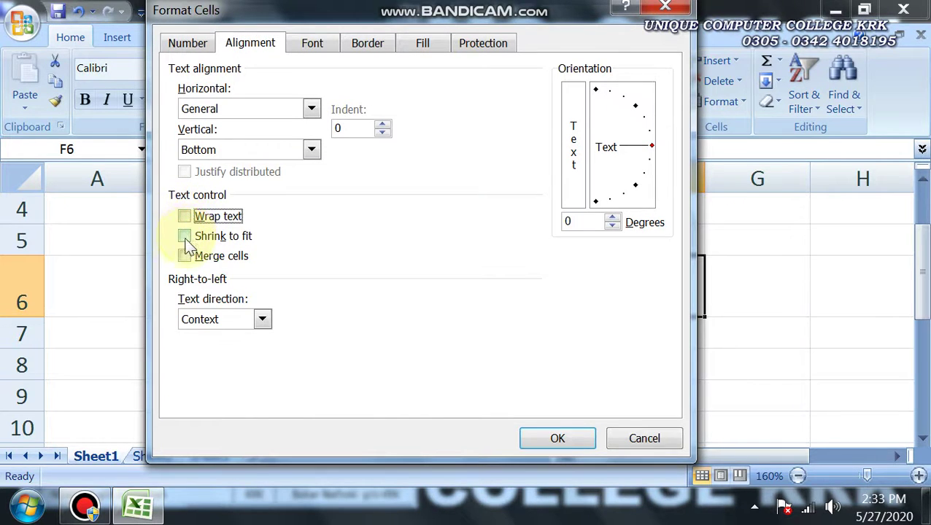
left_click(185, 236)
left_click(540, 438)
left_click(634, 387)
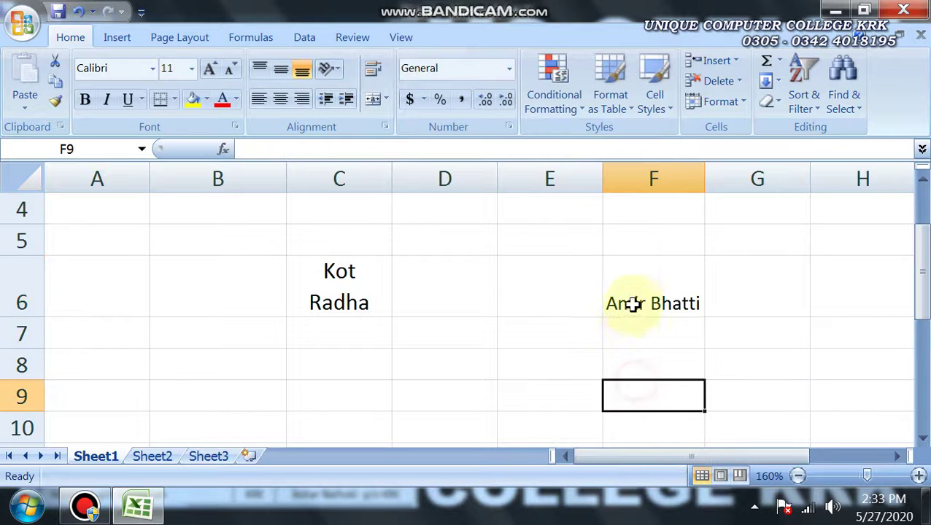
left_click(633, 304)
Set column F to 7.55 width and reapply Shrink to fit to F6
left_click_drag(703, 181, 694, 182)
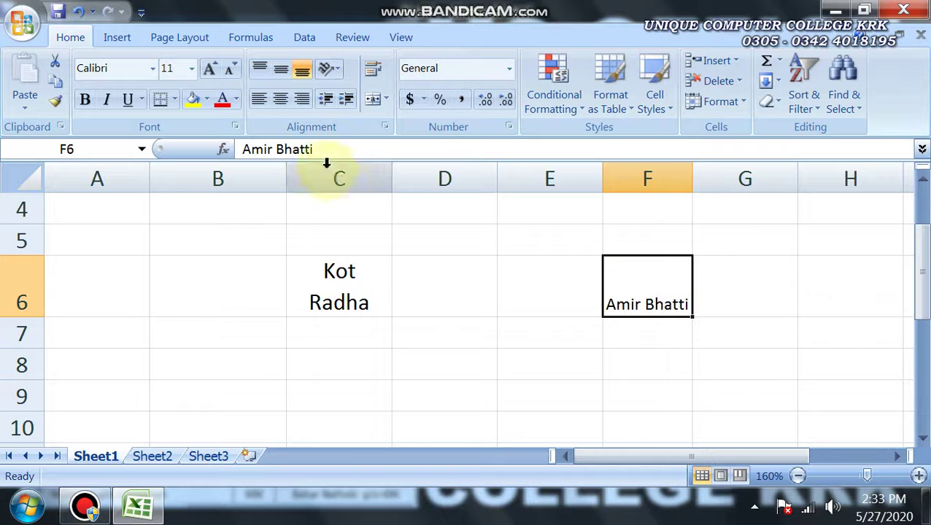
left_click(384, 126)
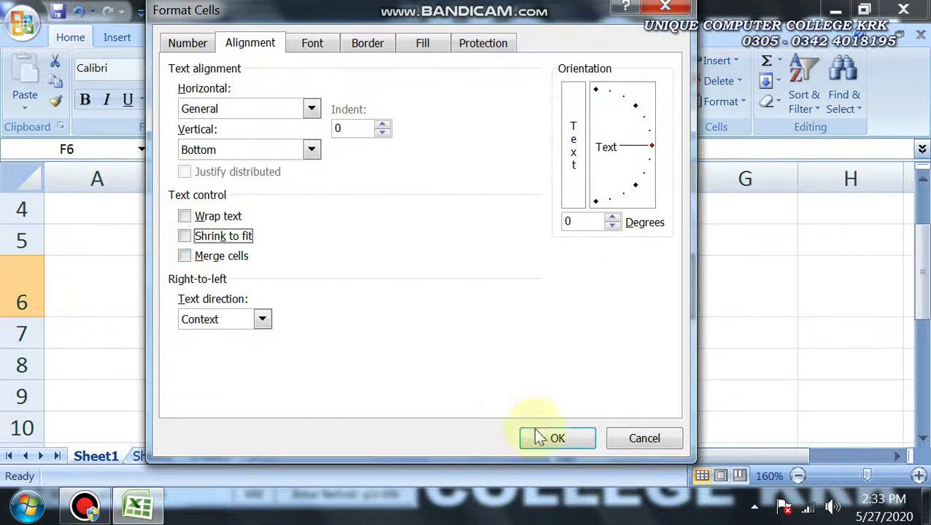
left_click(554, 439)
left_click_drag(697, 177, 702, 178)
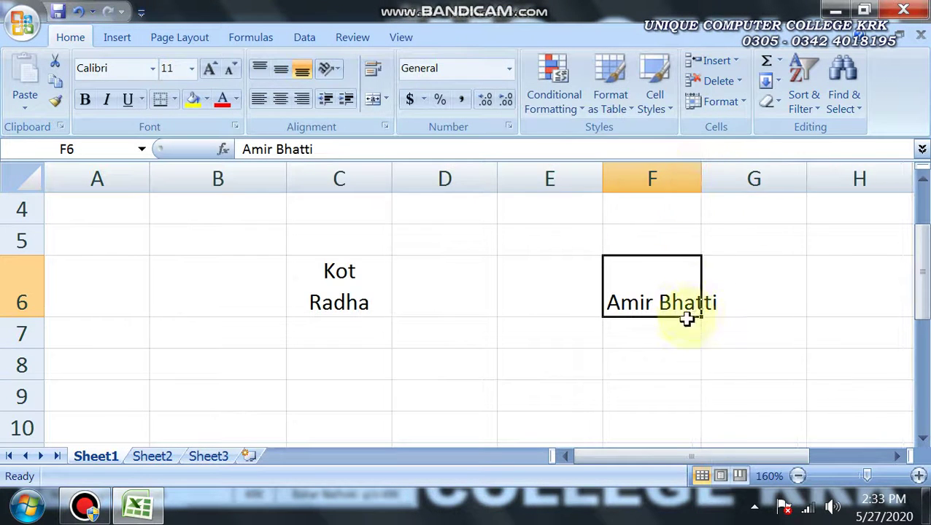
left_click(384, 131)
left_click(245, 236)
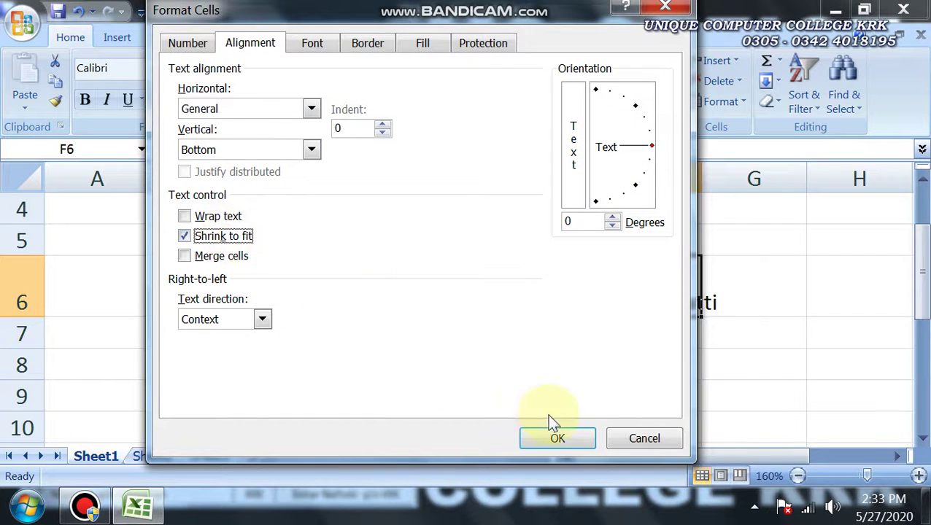
left_click(557, 437)
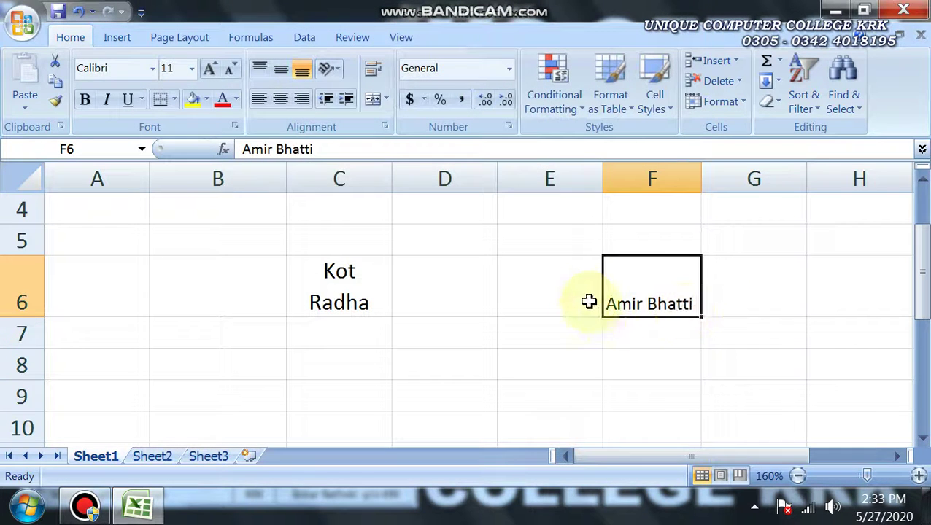